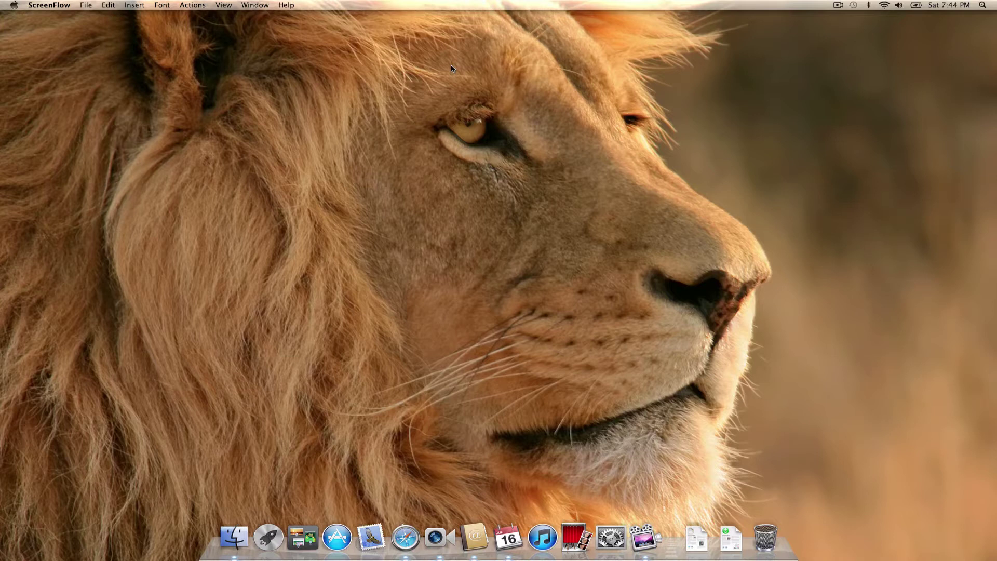
- Open About This Mac and bring up its detailed hardware overview
click(11, 7)
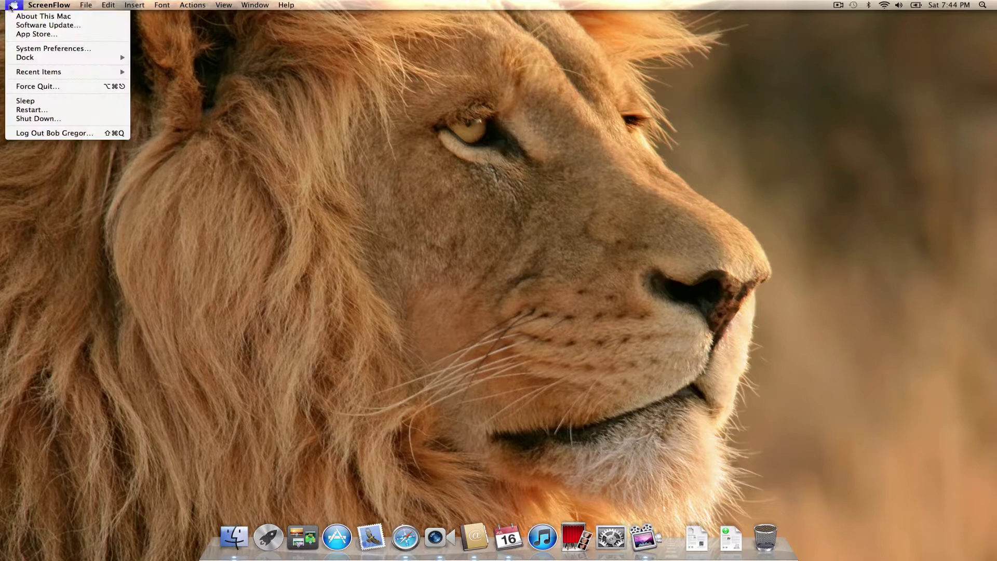
click(36, 17)
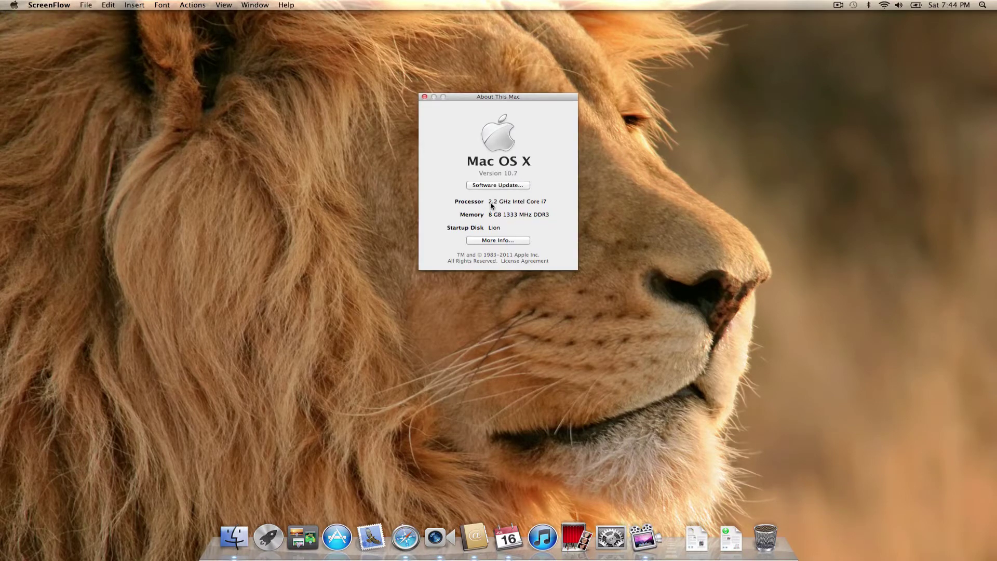
click(502, 239)
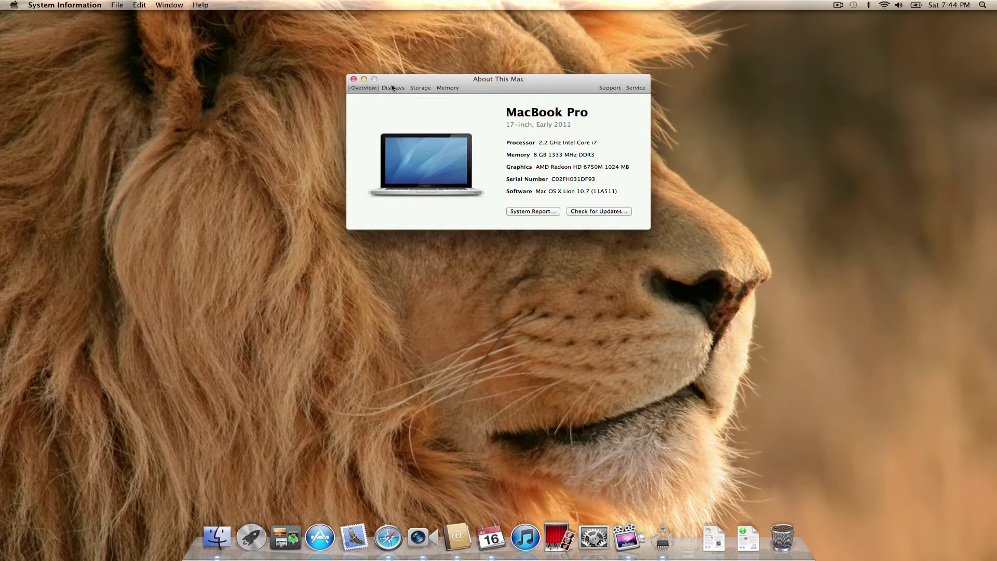
- Review the Mac's display, storage and memory details, and close the system information window
click(393, 88)
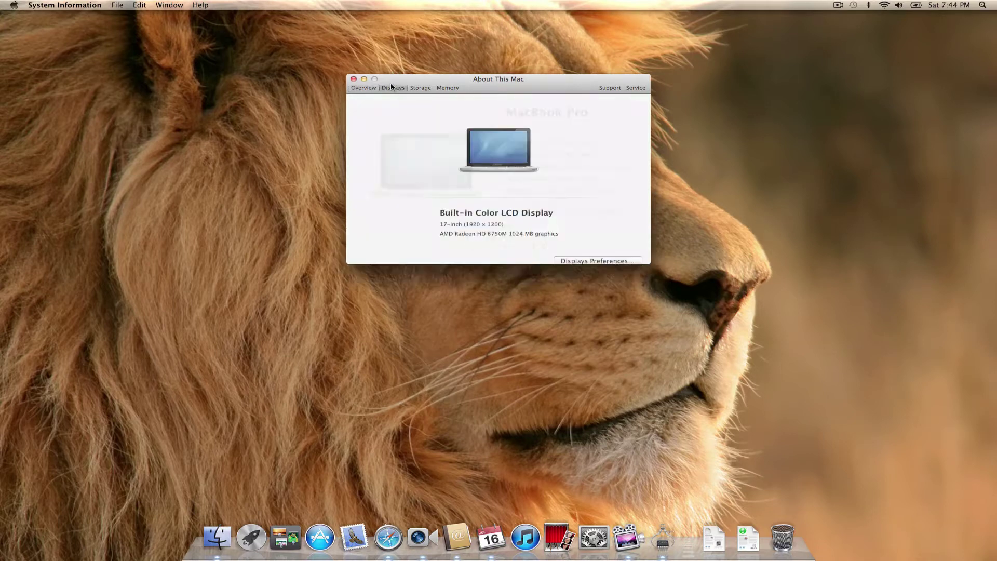
click(420, 91)
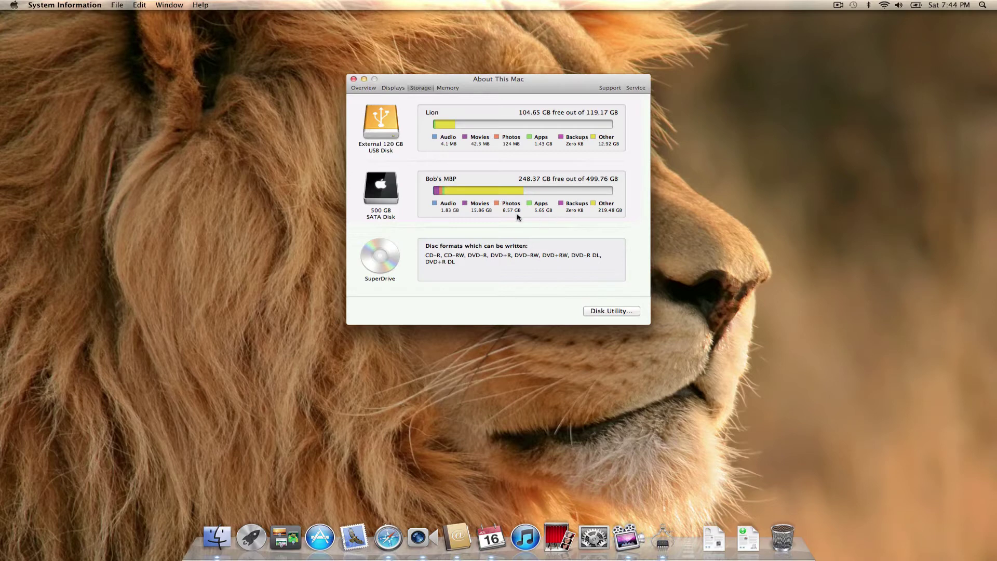
click(448, 88)
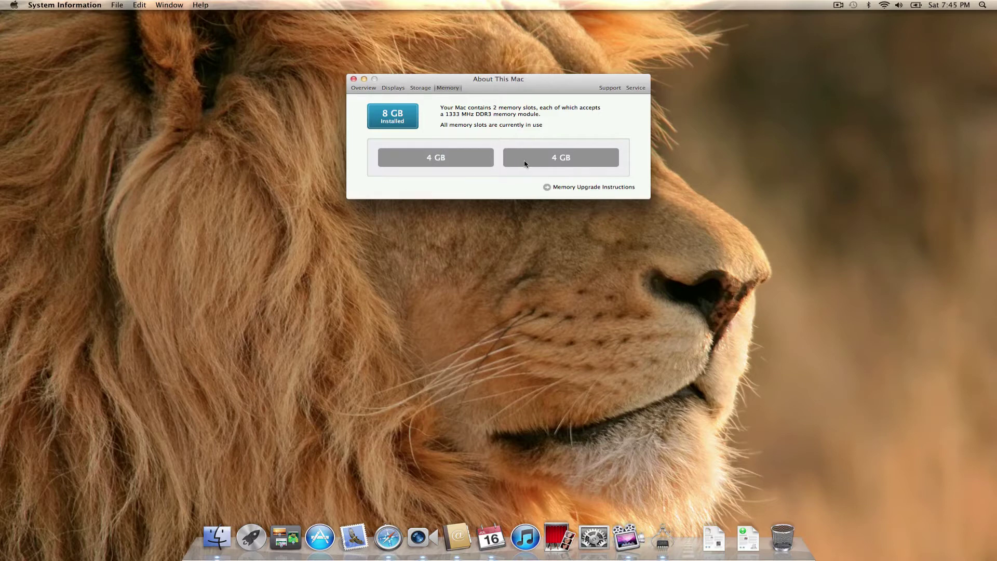
click(353, 79)
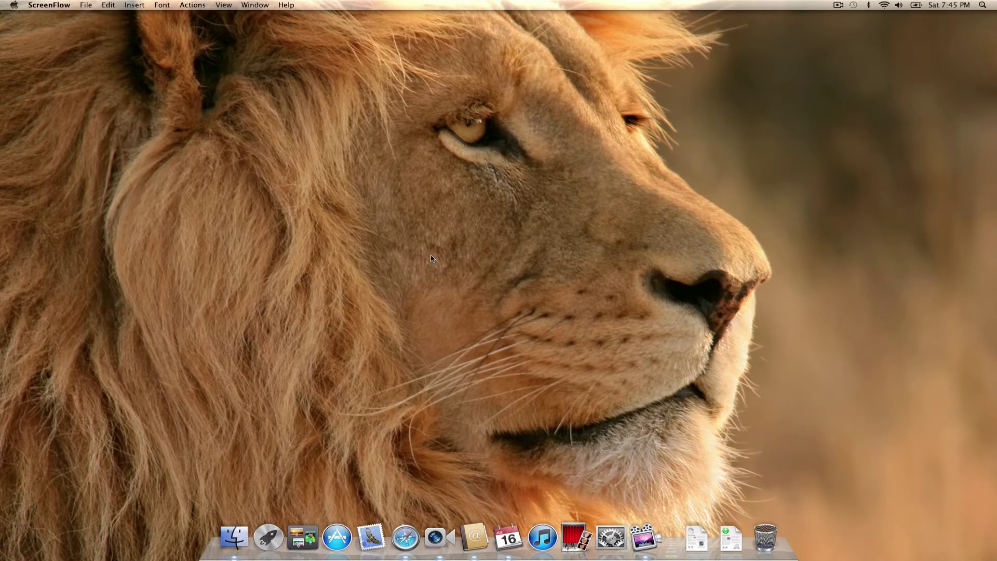
- Switch from Desktop 1 to Desktop 2 through Mission Control, and show Desktop 2 in Mission Control
click(203, 422)
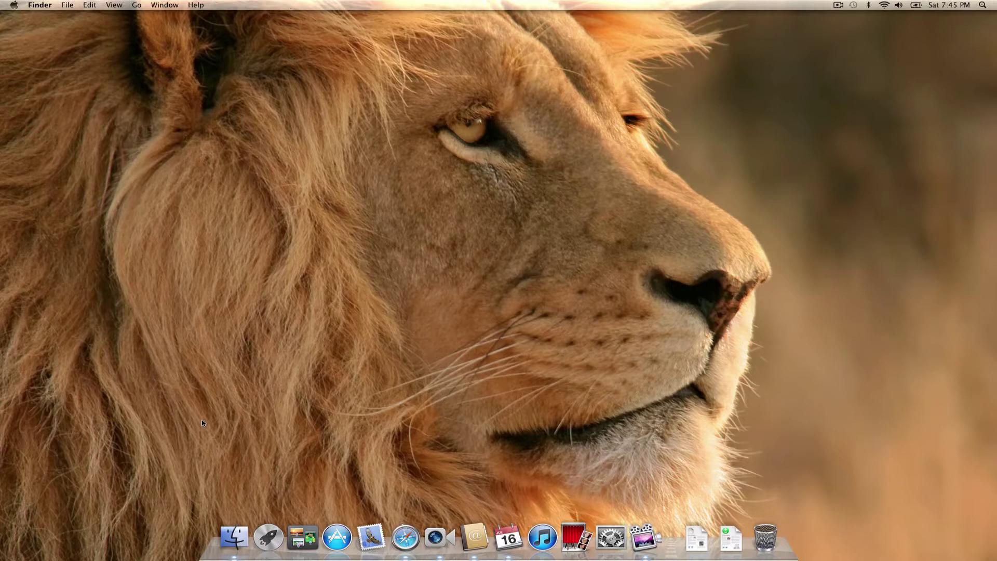
key(ctrl+Up)
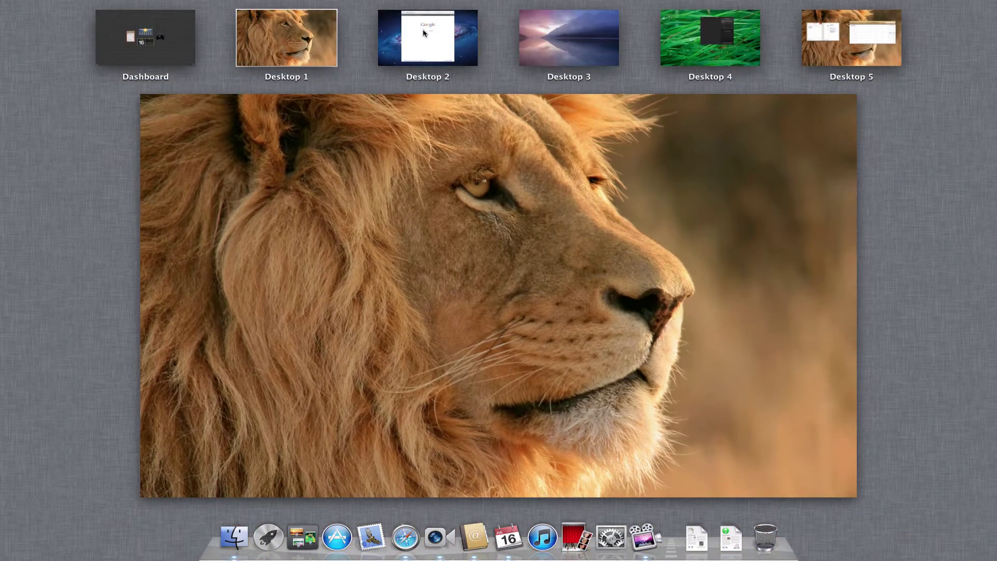
click(424, 32)
key(ctrl+Up)
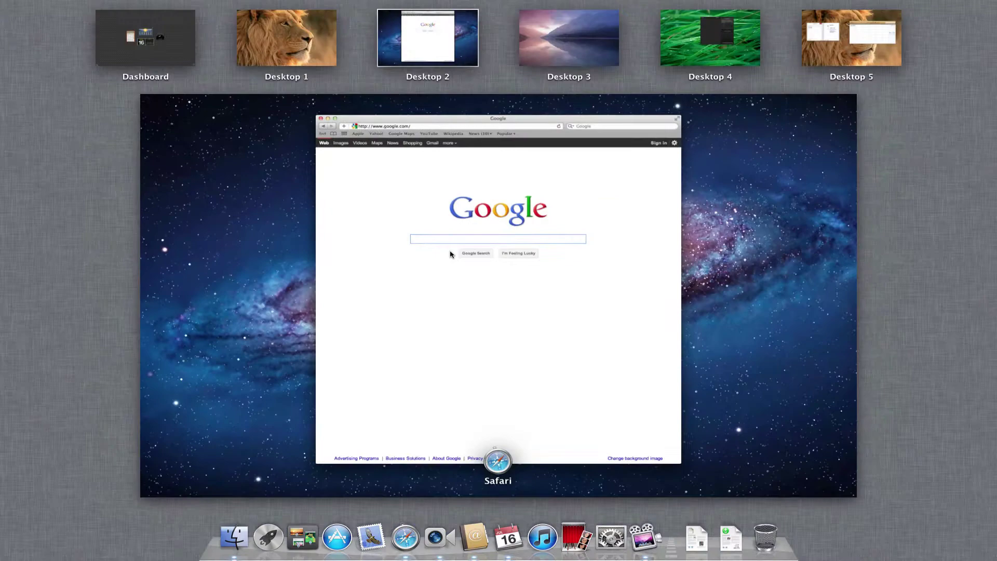
- Browse the neighbouring desktops inside Mission Control, and leave it on Desktop 1
key(ctrl+Right)
key(ctrl+Left)
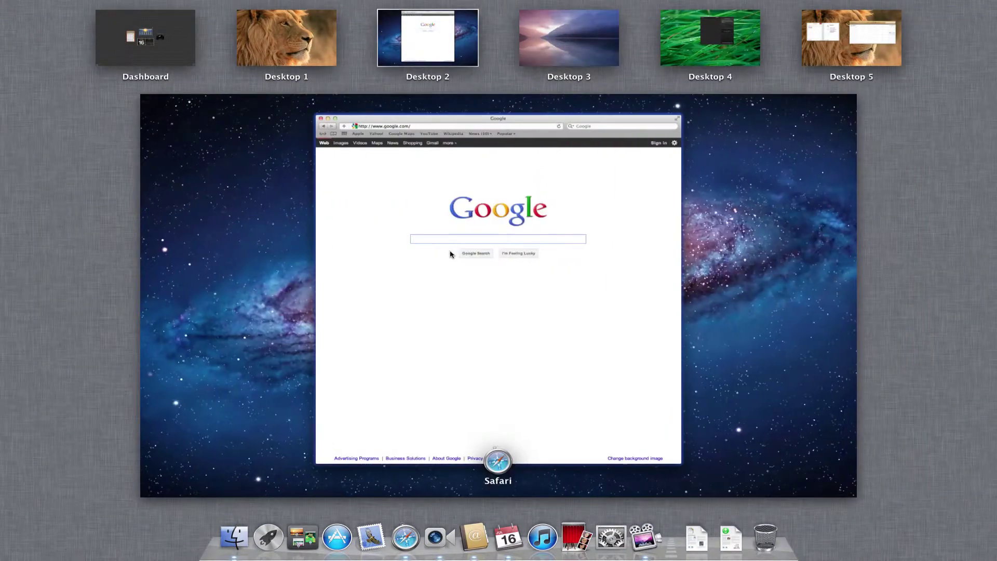
key(ctrl+Left)
key(ctrl+Right)
key(ctrl+Left)
key(ctrl+Up)
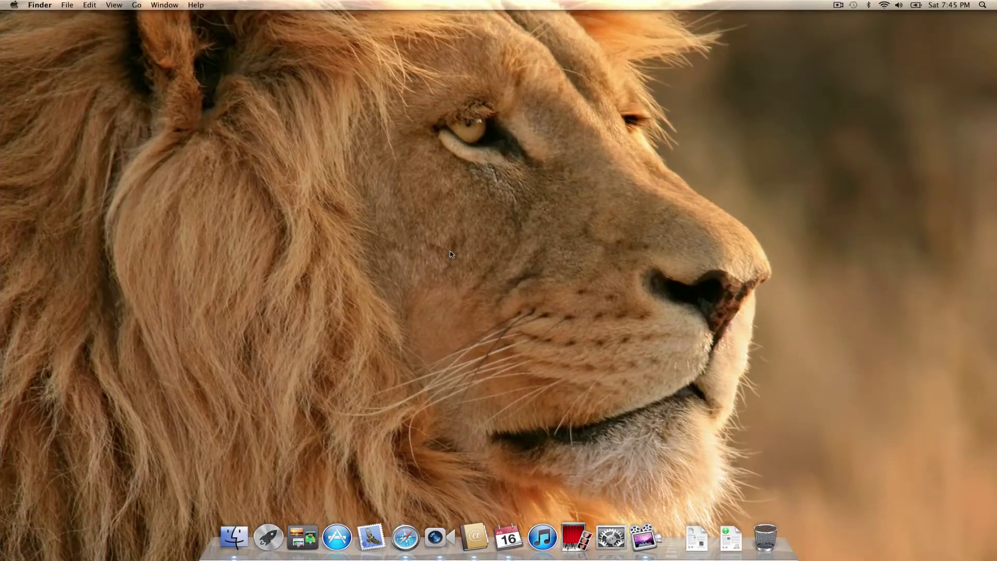
- Switch back and forth between neighbouring full-screen spaces, ending on Desktop 2 with the Google page
key(ctrl+Left)
key(ctrl+Right)
key(ctrl+Right)
key(ctrl+Left)
key(ctrl+Left)
key(ctrl+Right)
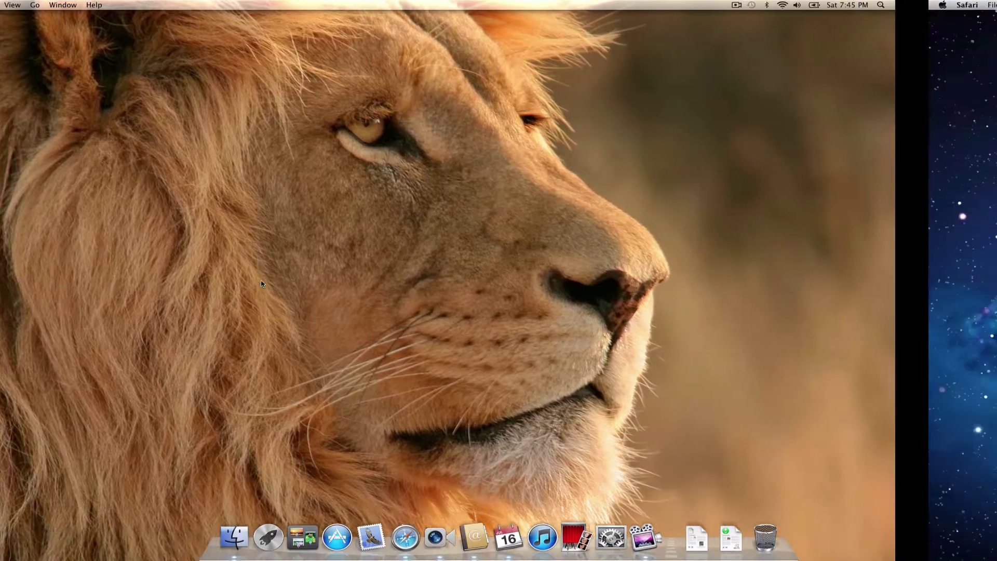
key(ctrl+Right)
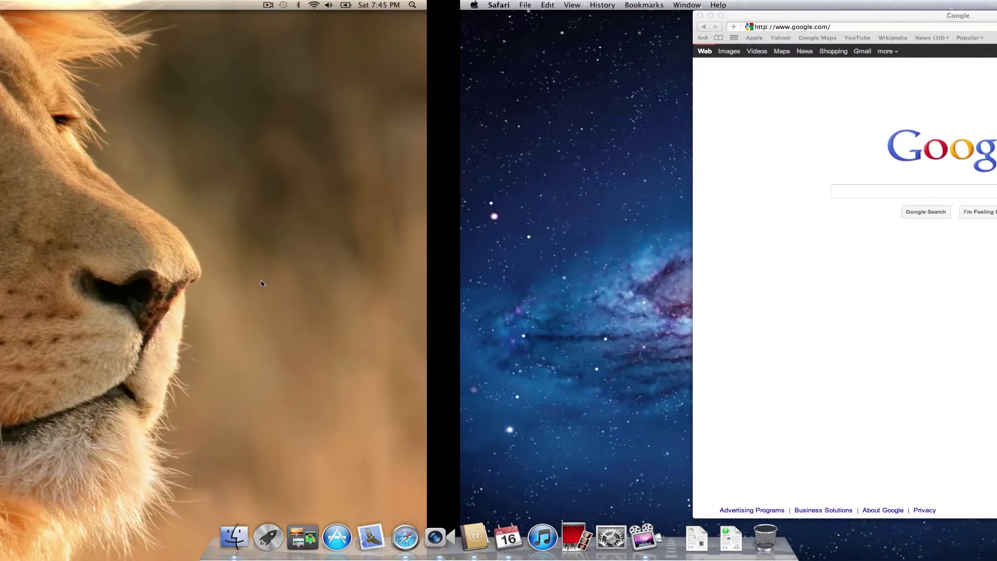
key(ctrl+Left)
key(ctrl+Right)
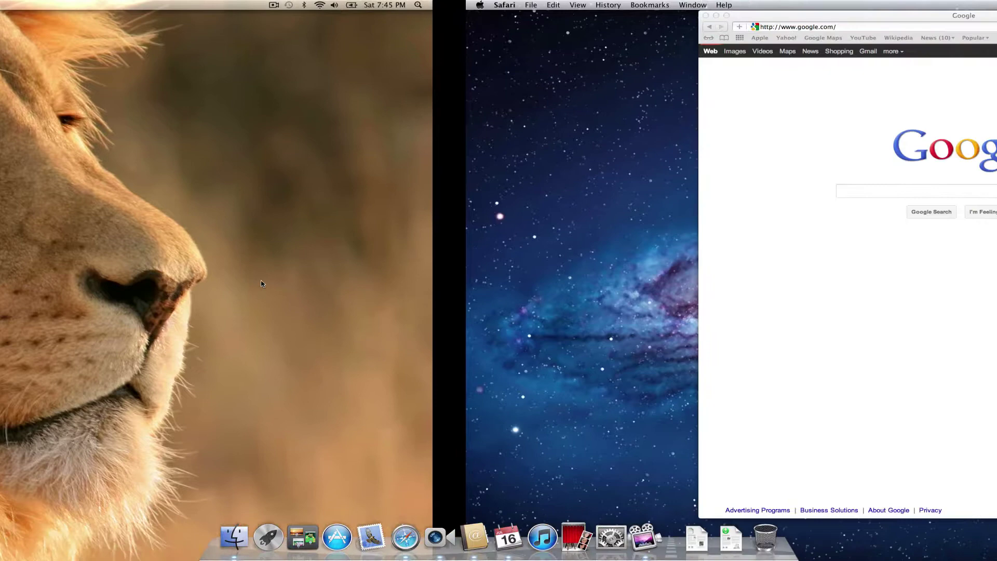
key(ctrl+Right)
key(ctrl+Left)
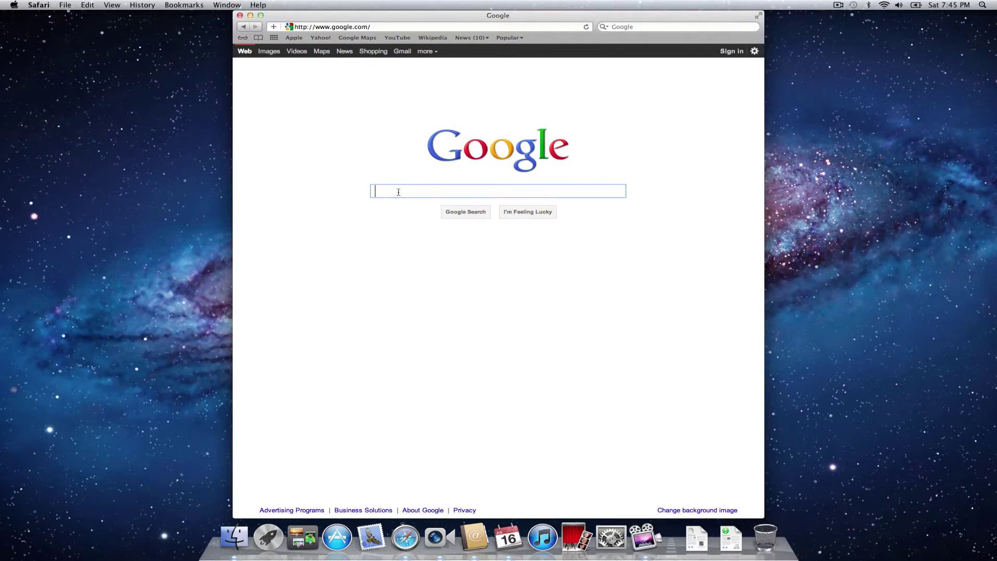
- Search Google for "long page of text" and open the first result, HTML Techniques for Web Content Accessibility Guidelines 1.0
text(long pag)
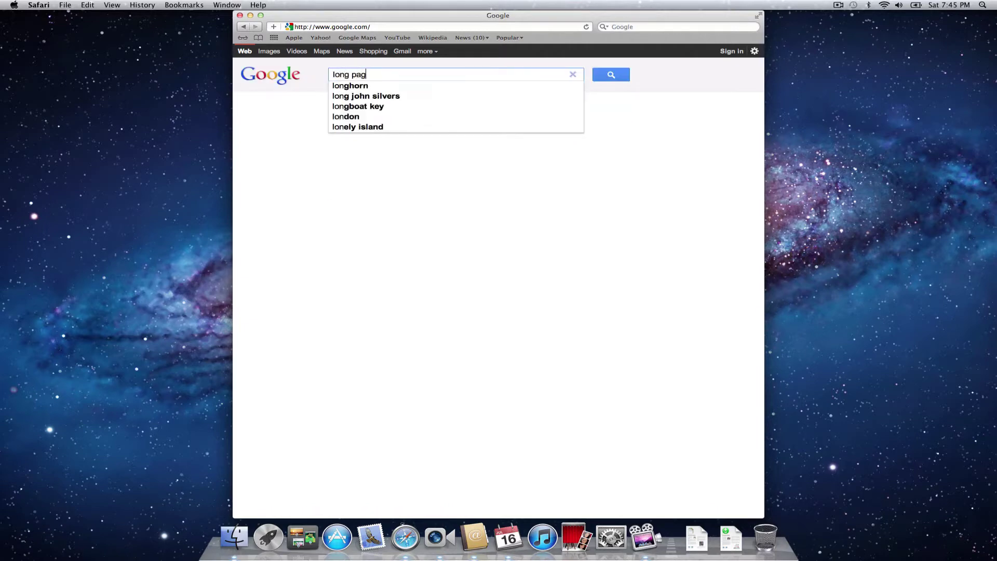
text(e of text)
key(Return)
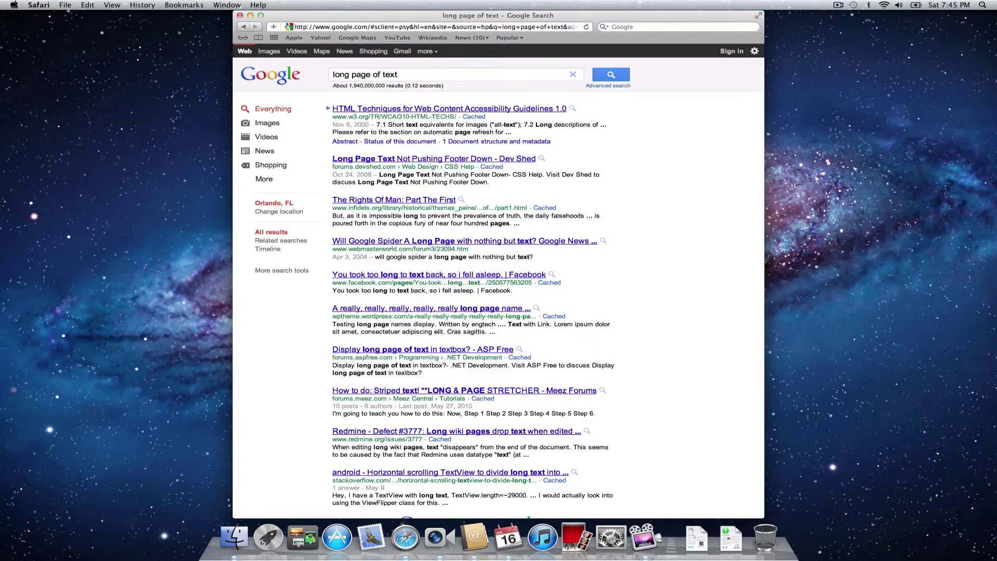
click(487, 109)
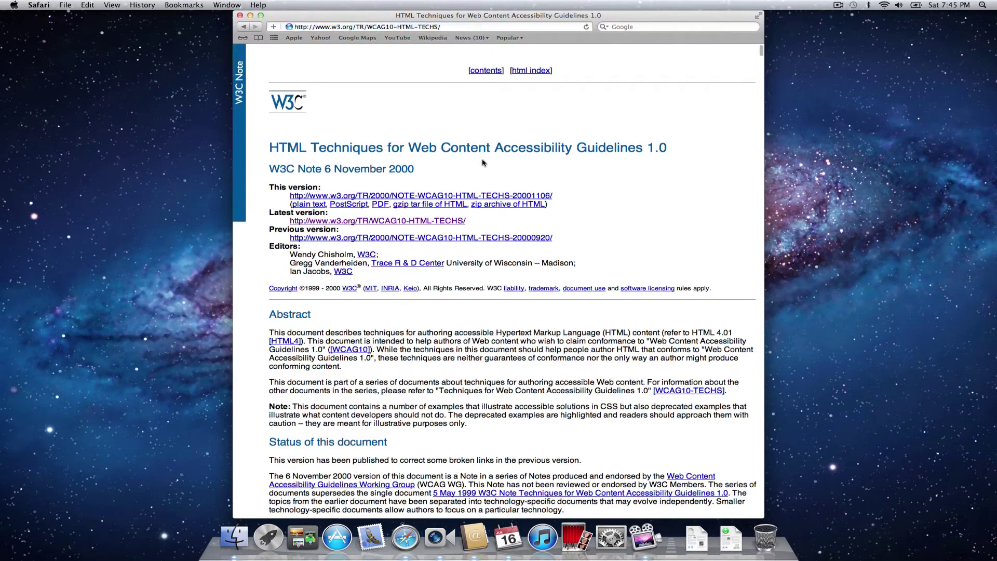
- Scroll down through the long W3C page and back up to its table of contents
scroll(482, 160, up, 1)
scroll(483, 163, up, 3)
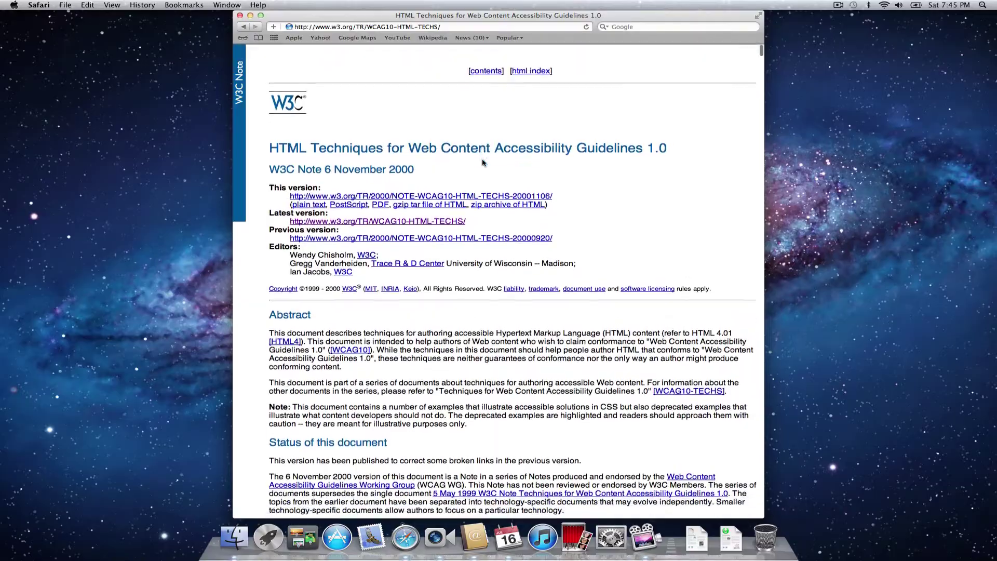
scroll(482, 162, down, 20)
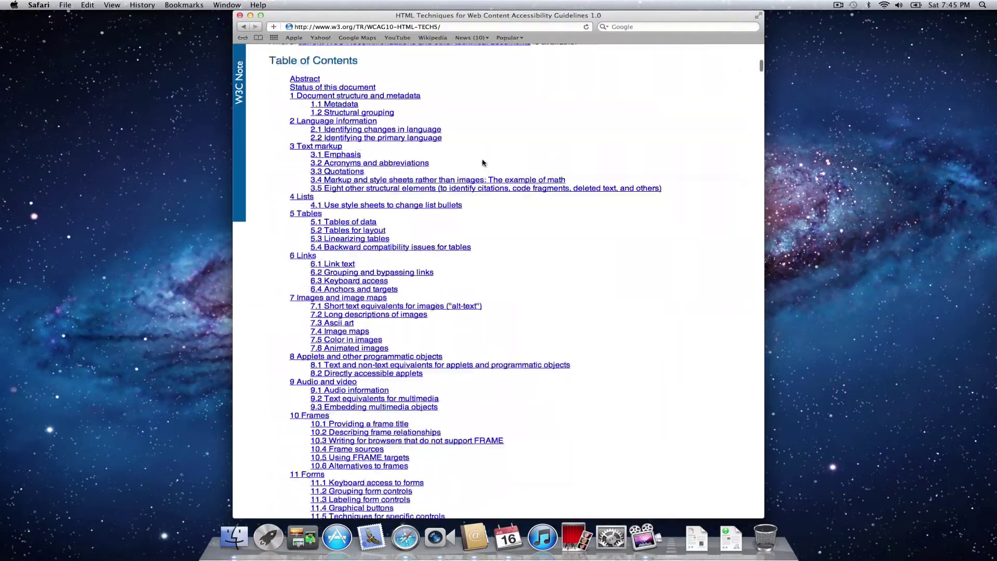
scroll(482, 163, down, 20)
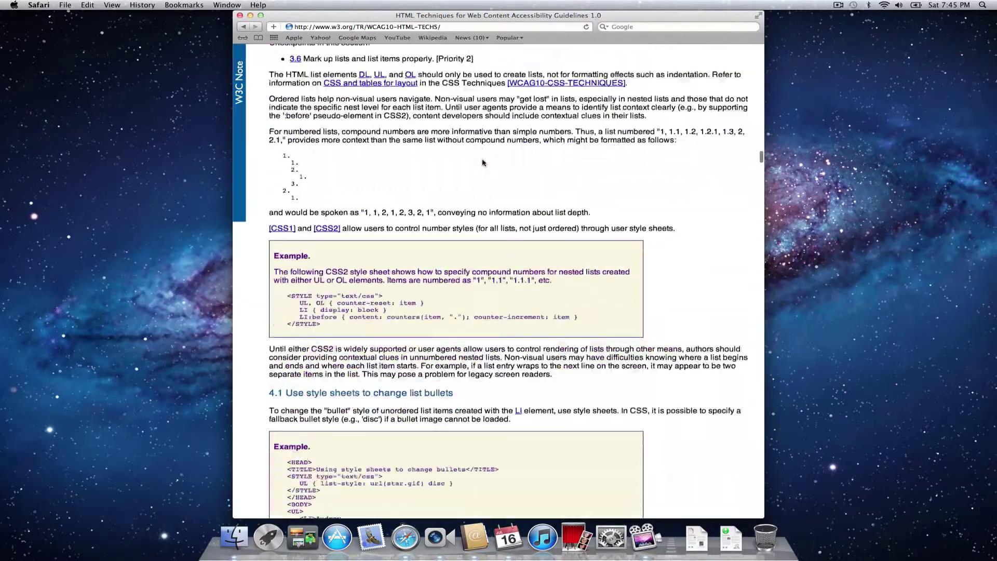
scroll(482, 163, up, 20)
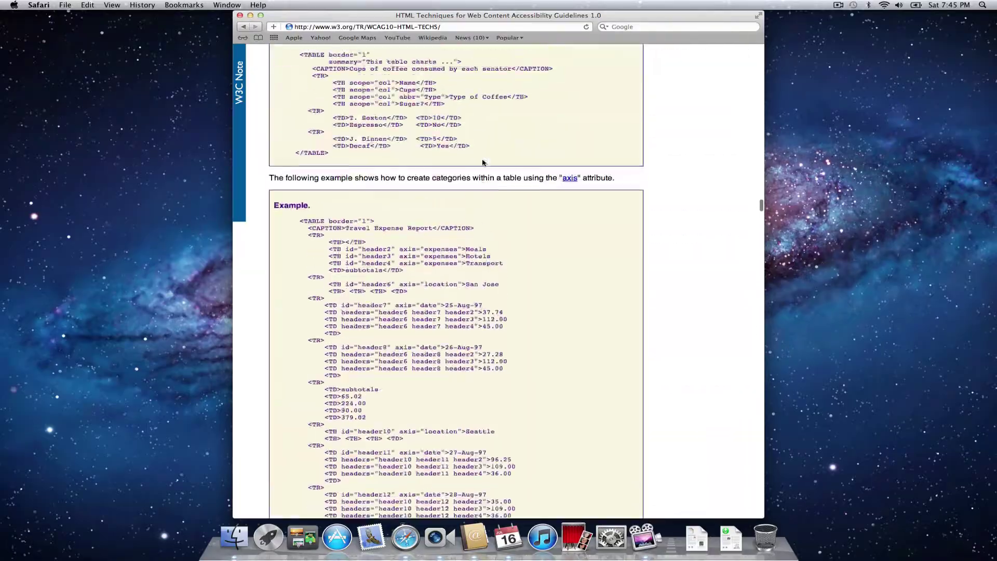
scroll(482, 163, up, 20)
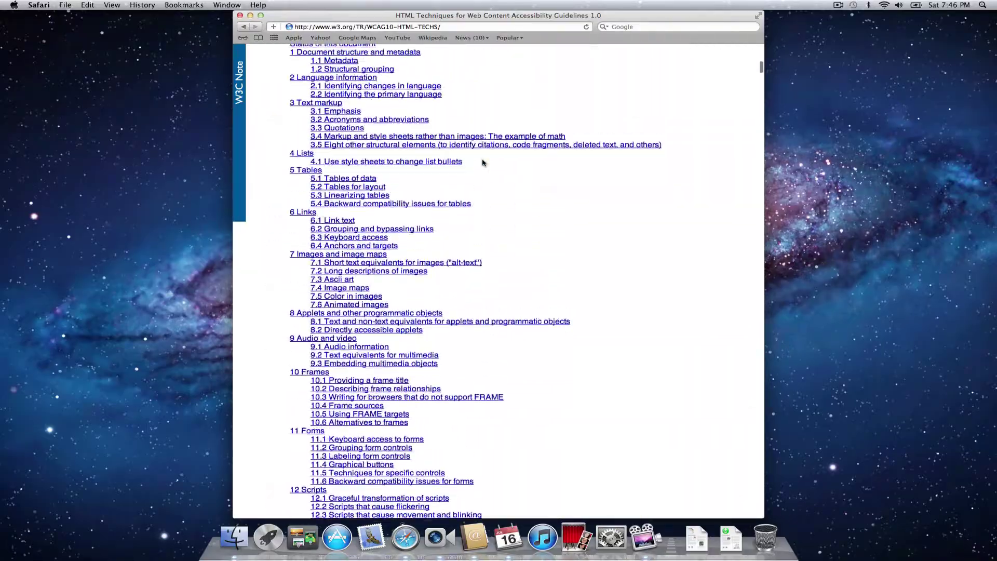
- Move to Desktop 3 and return to Desktop 2 through Mission Control
key(ctrl+Right)
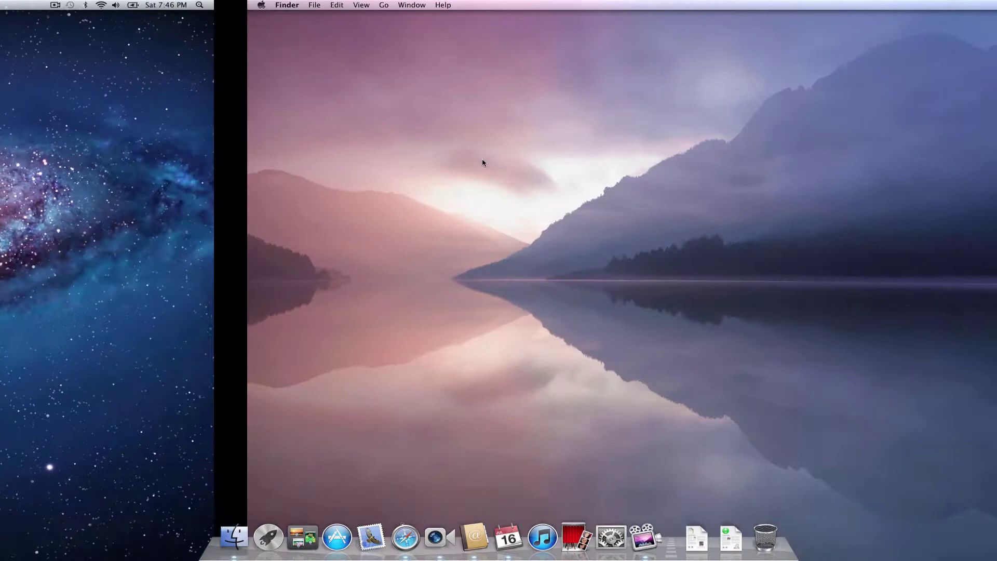
key(ctrl+Up)
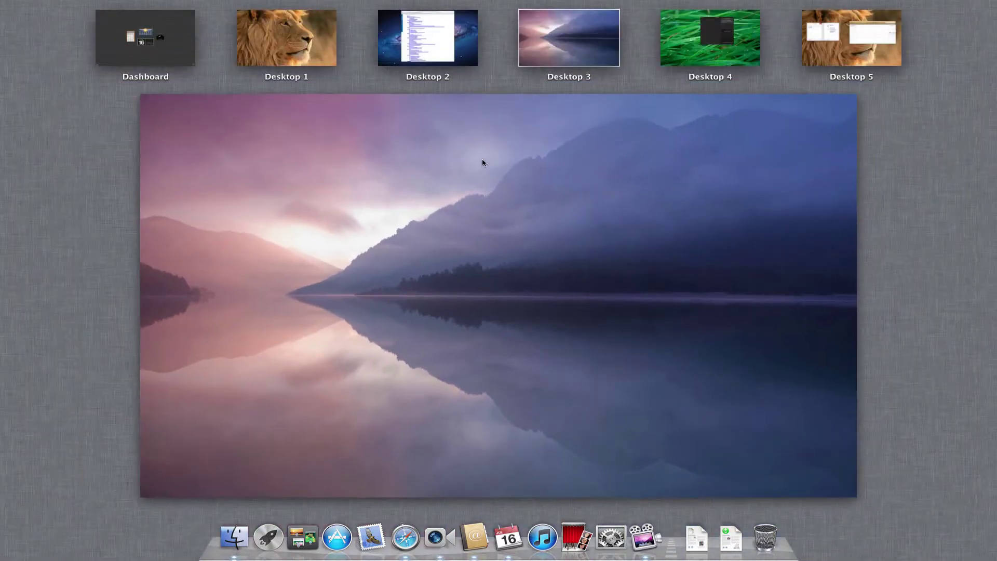
click(408, 42)
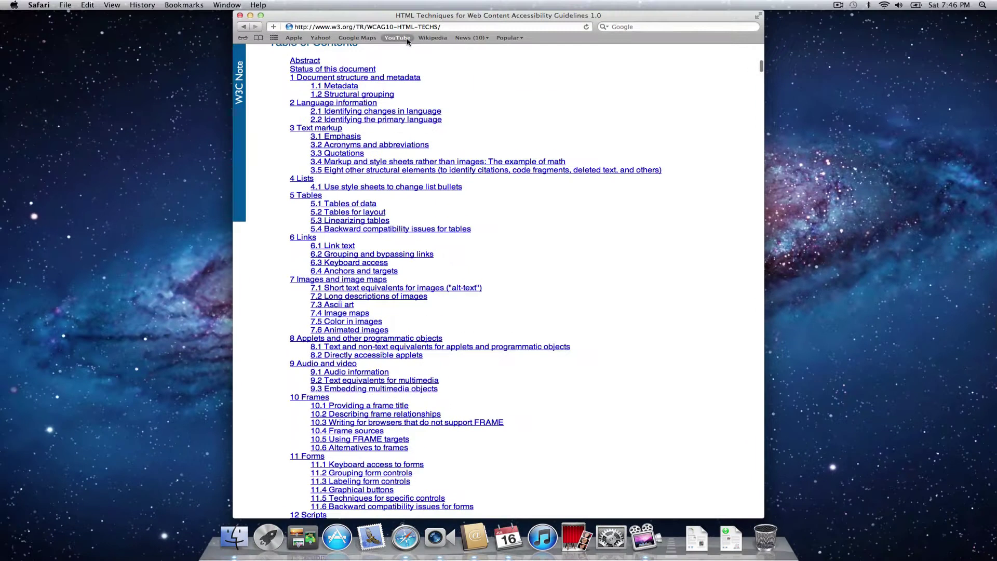
- Switch to Desktop 5 through Mission Control, and show its Address Book and iCal windows in Mission Control
key(ctrl+Up)
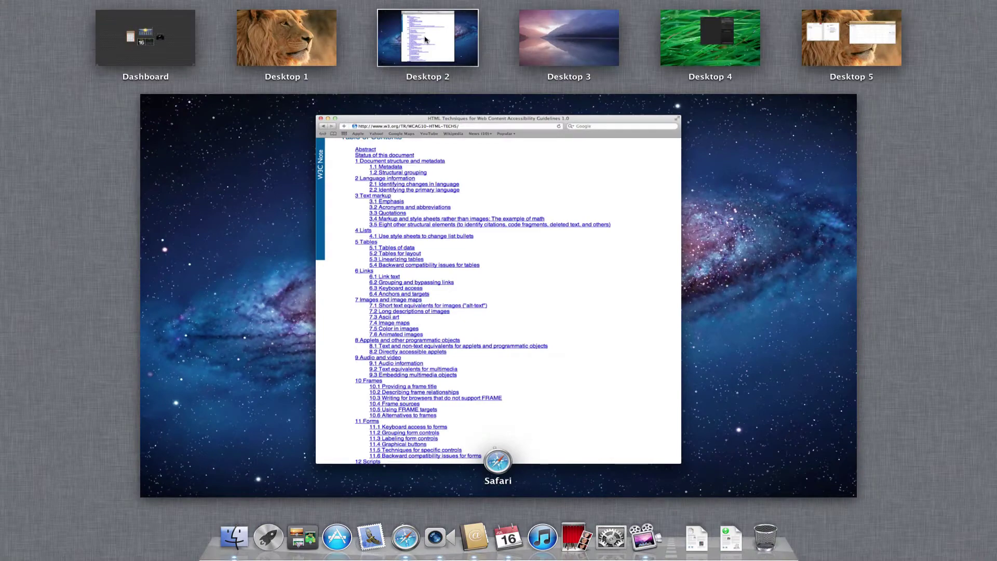
click(804, 48)
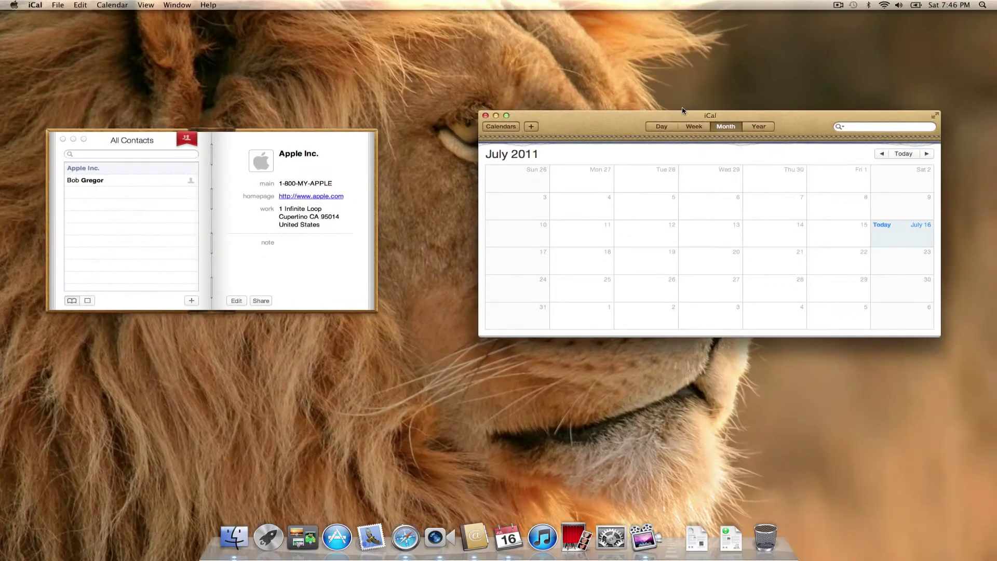
key(ctrl+Up)
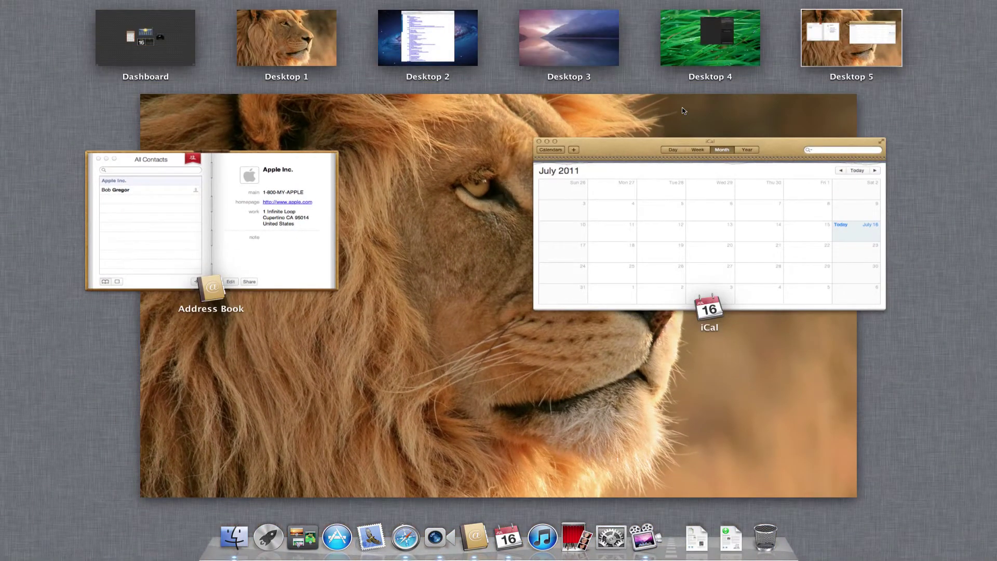
- Cycle back and forth between Desktops 3, 4 and 5 inside Mission Control
key(ctrl+Left)
key(ctrl+Right)
key(ctrl+Left)
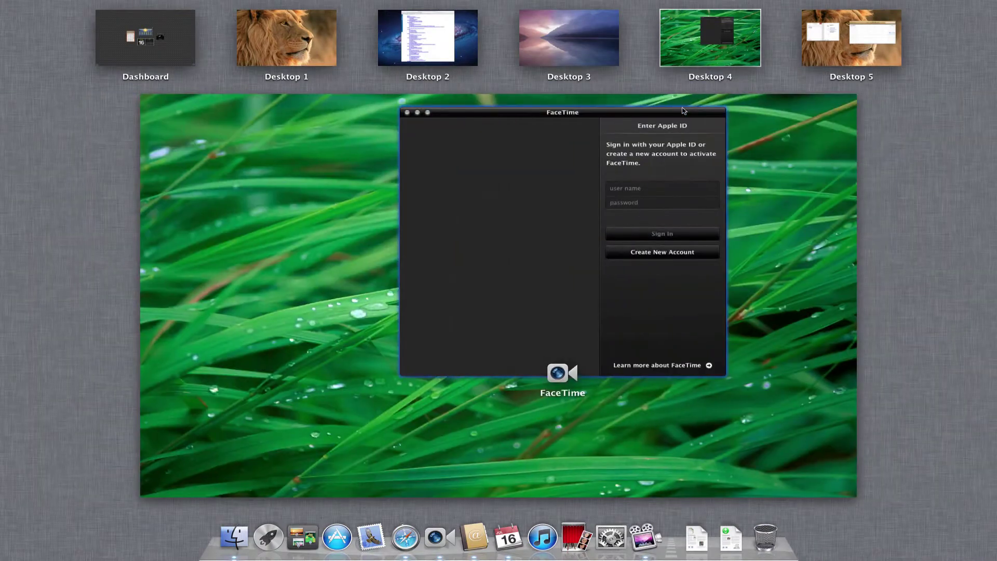
key(ctrl+Right)
key(ctrl+Left)
key(ctrl+Left)
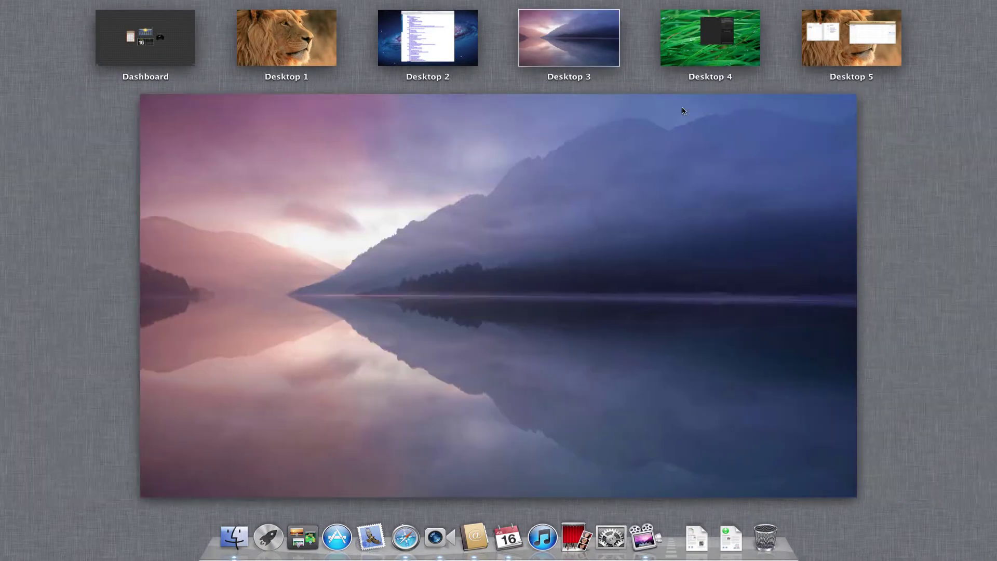
key(ctrl+Right)
key(ctrl+Right)
key(ctrl+Left)
key(ctrl+Left)
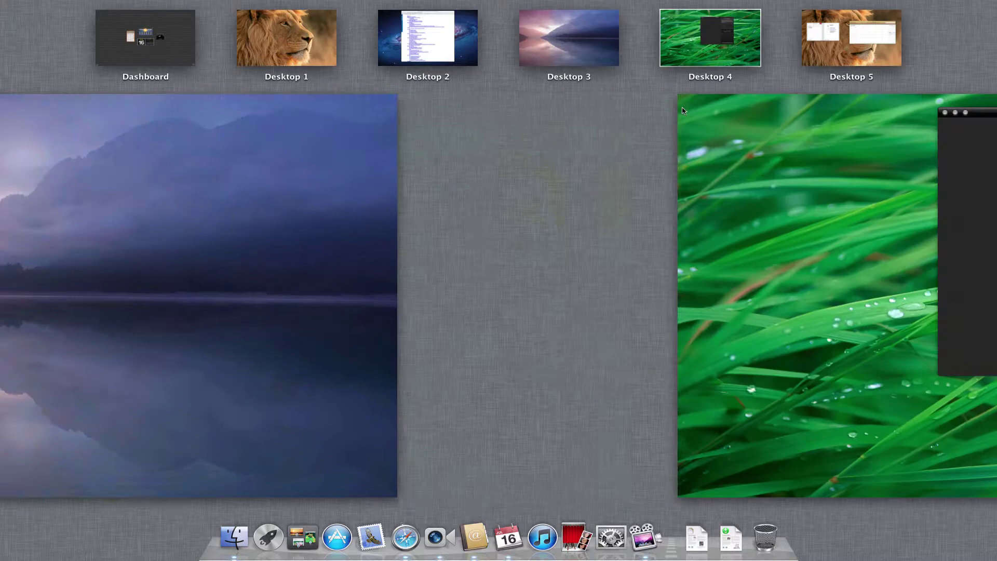
- Move through the remaining spaces to the Dashboard inside Mission Control, and head back towards the numbered desktops
key(ctrl+Left)
key(ctrl+Left)
key(ctrl+Left)
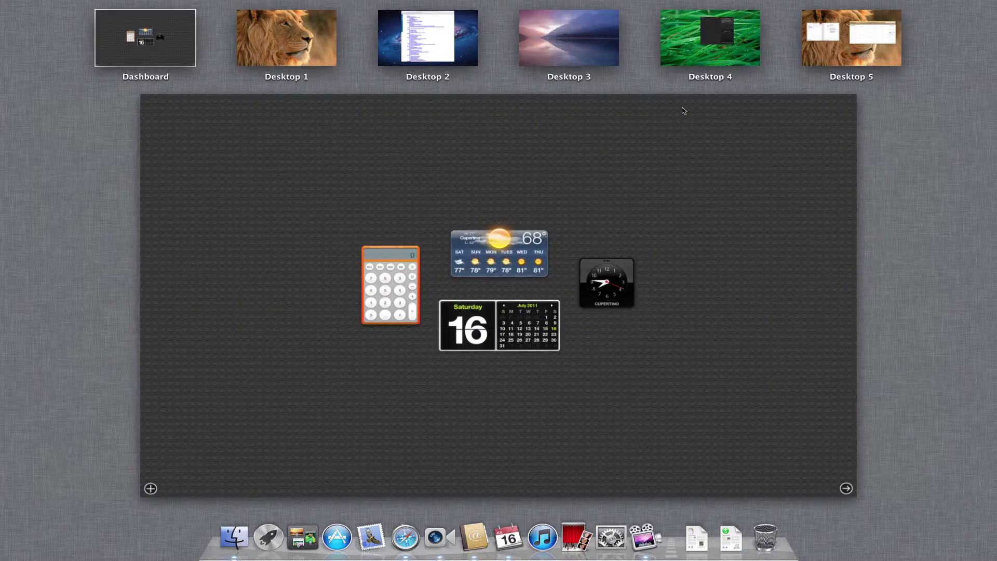
key(ctrl+Right)
key(ctrl+Right)
key(ctrl+Right)
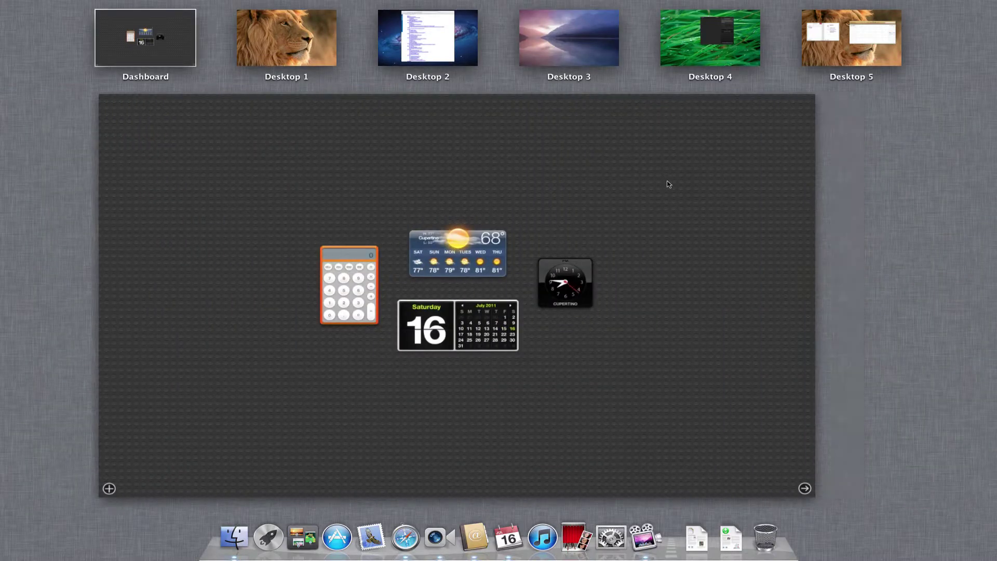
- Move to Desktop 5 inside Mission Control and bring its iCal window to the front
key(ctrl+Right)
key(ctrl+Right)
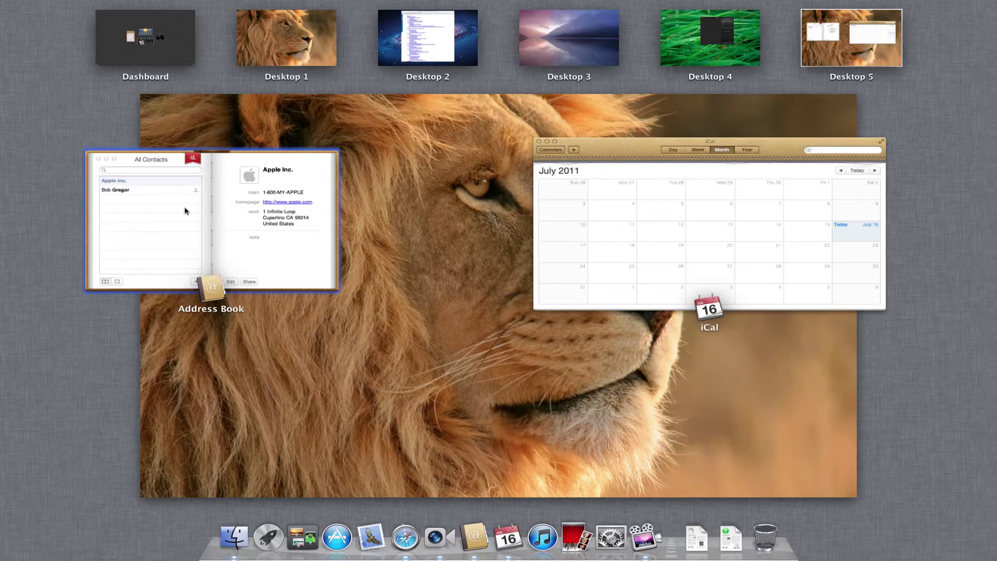
click(876, 220)
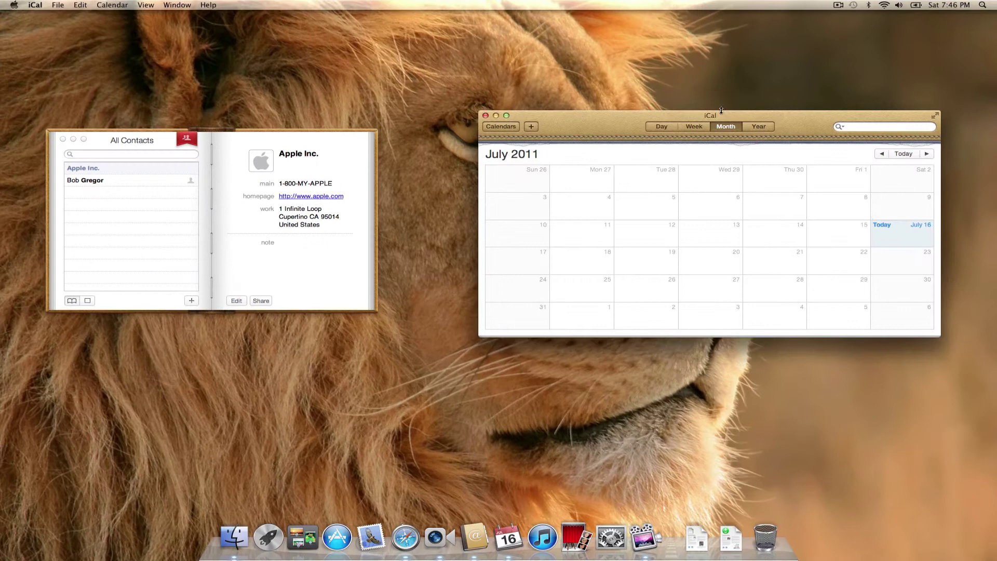
- Switch the iCal calendar through the Year and Month views to the Day view
click(760, 126)
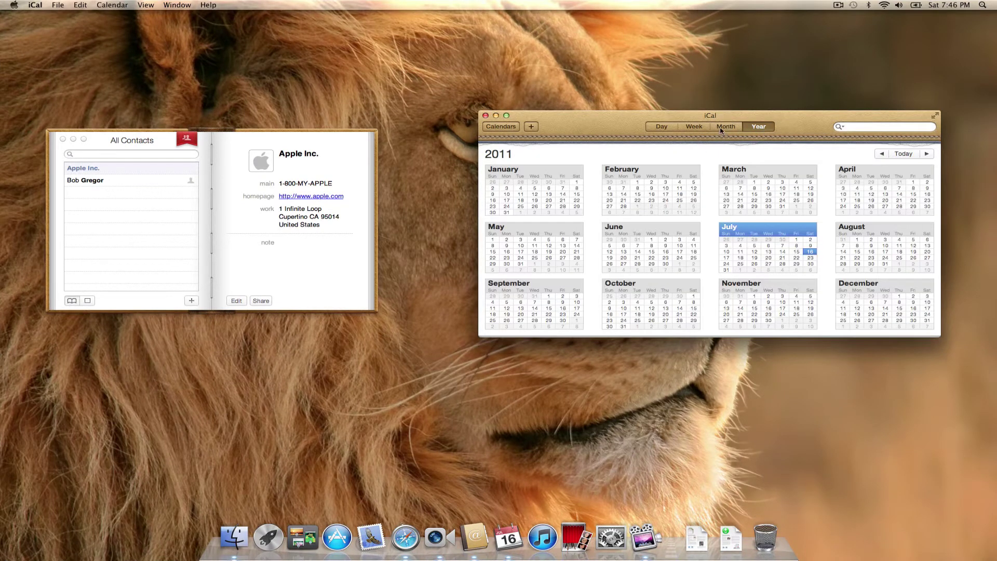
click(721, 126)
click(663, 127)
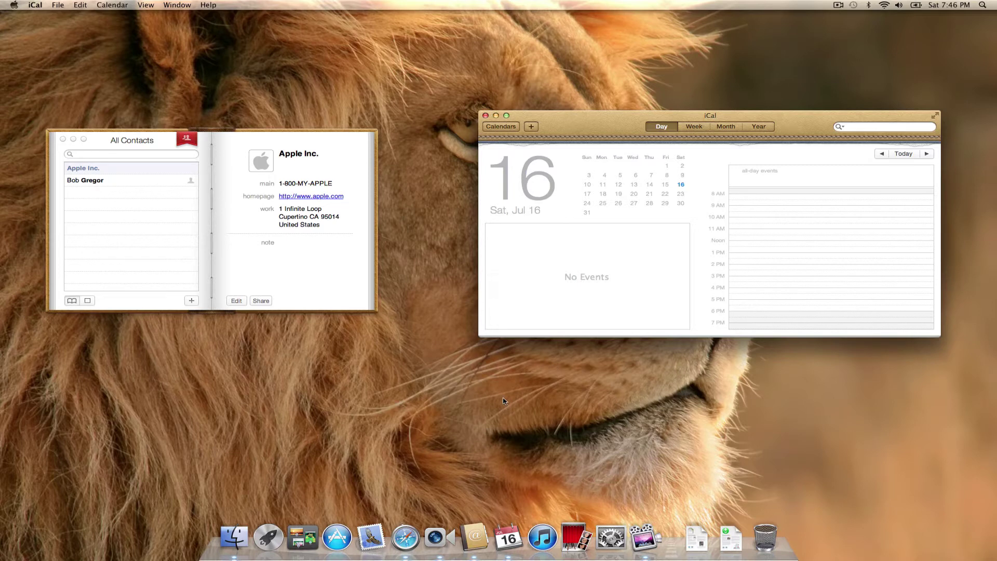
- Clear the windows away to show the desktop, and show and dismiss Launchpad in between
key(F11)
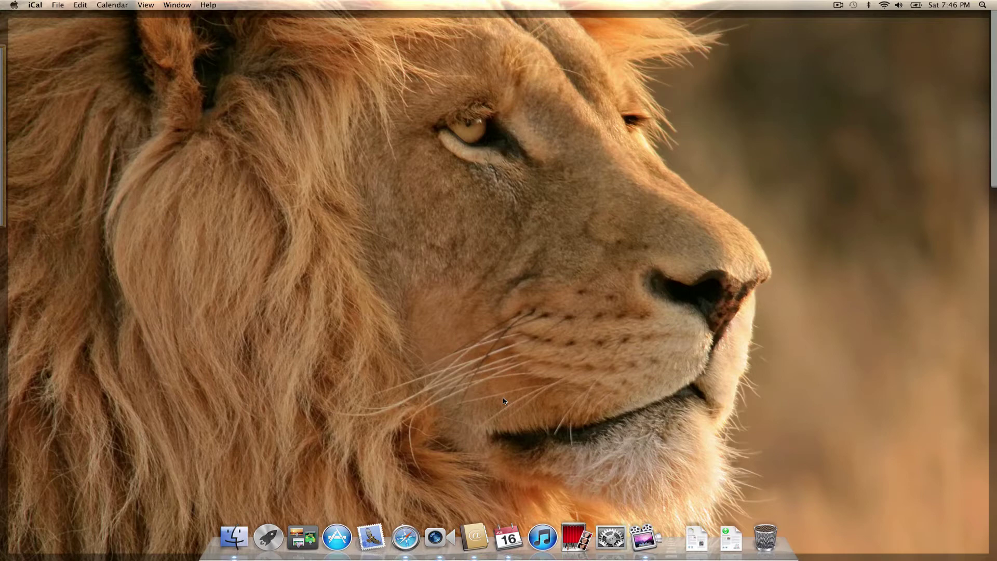
key(F11)
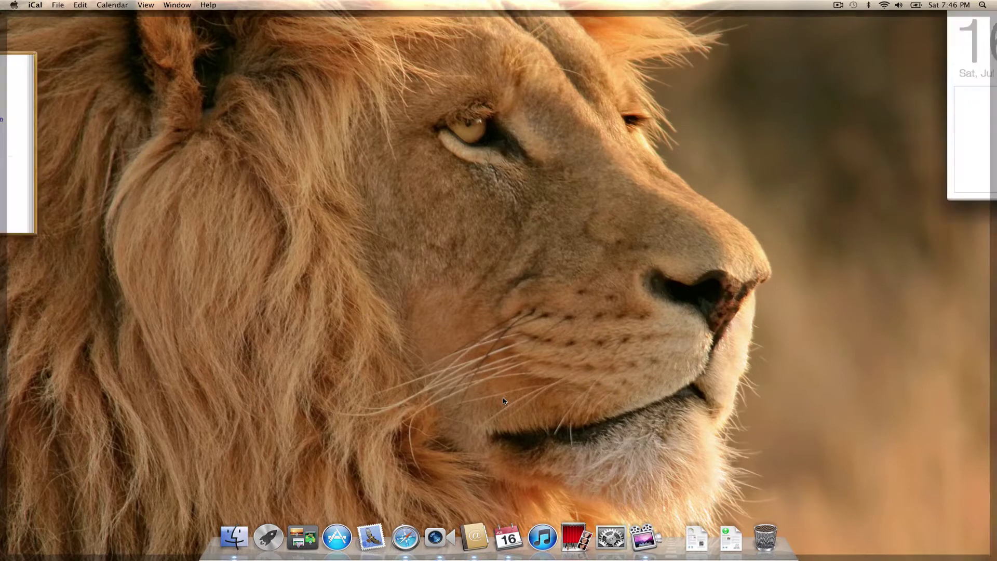
key(F4)
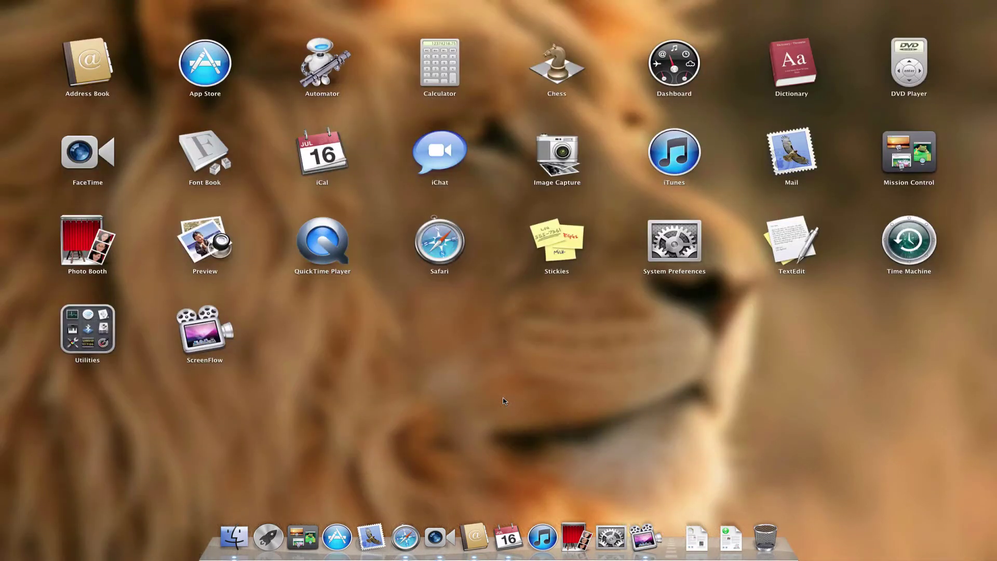
key(F4)
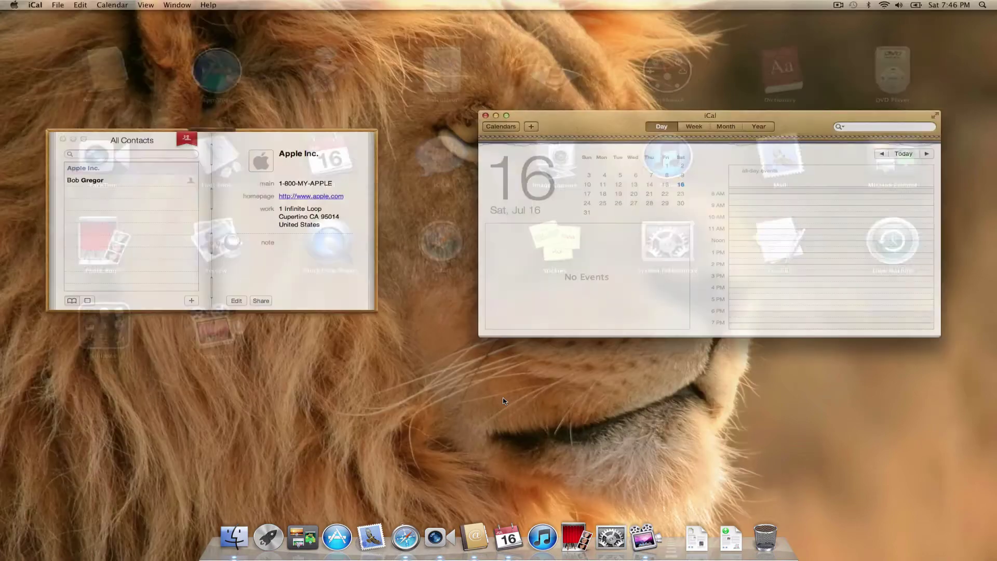
key(F11)
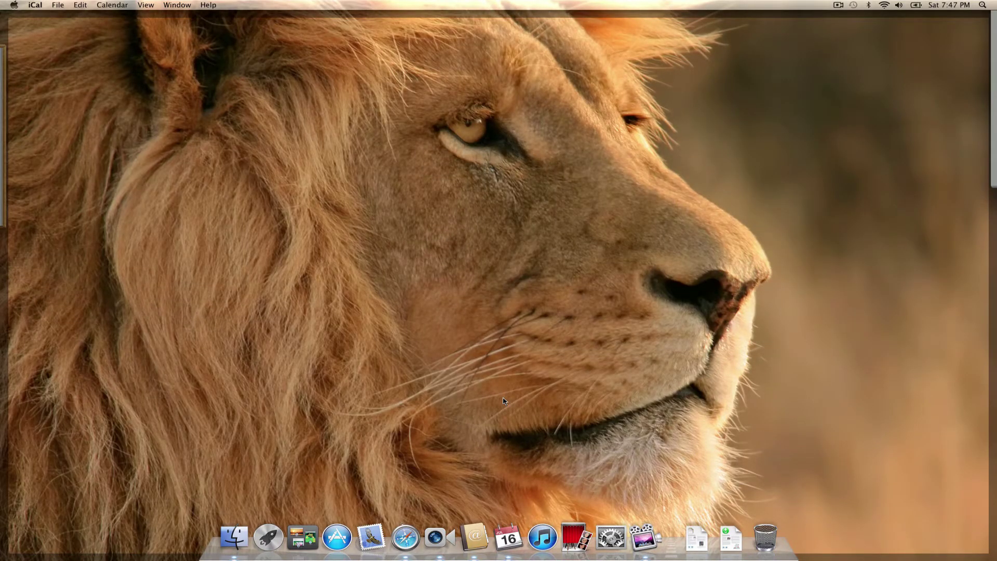
- Restore the windows and show iCal's open window in App Exposé
key(ctrl+Down)
key(ctrl+Down)
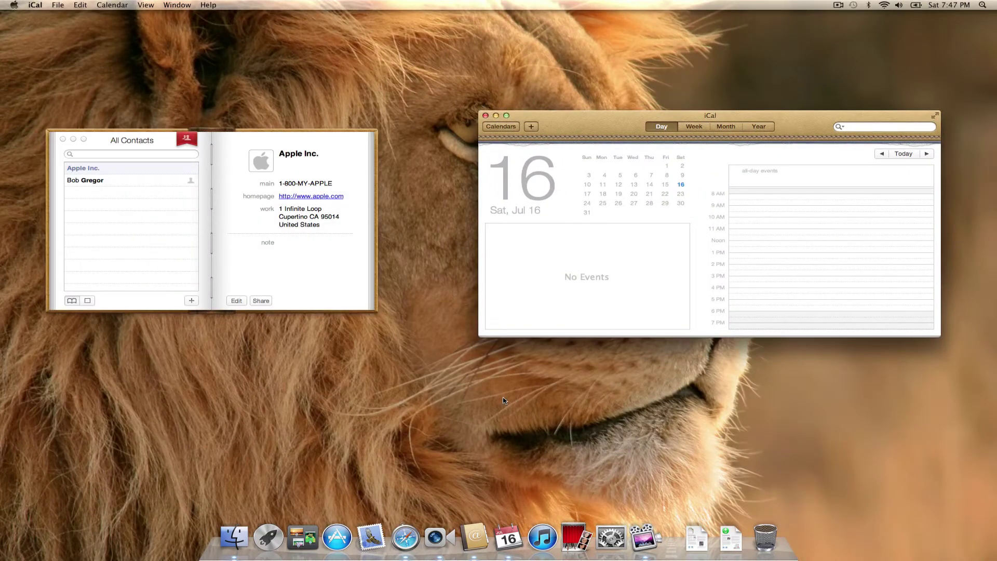
key(ctrl+Down)
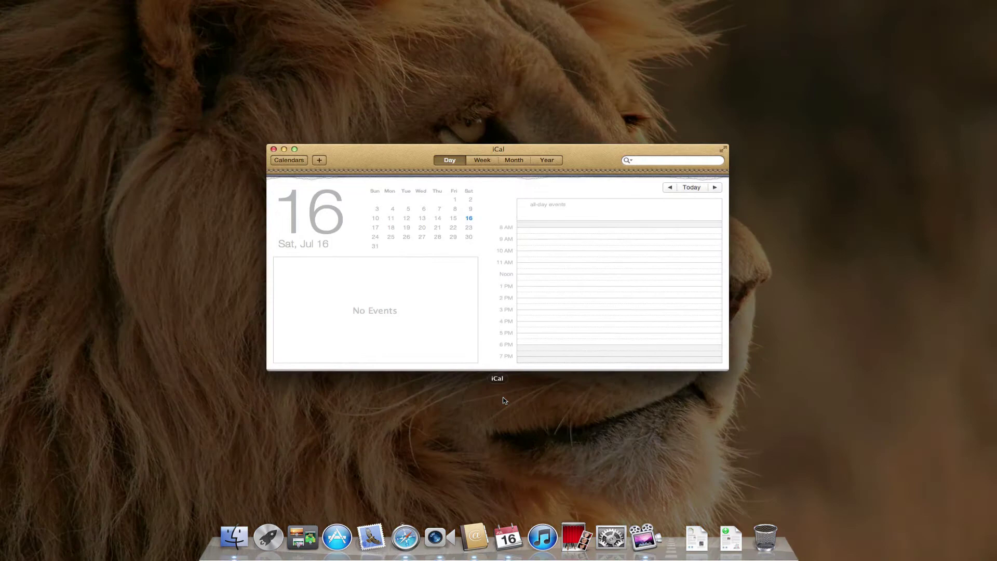
key(ctrl+Down)
- Show Desktop 5 in Mission Control and return to its open windows
key(ctrl+Up)
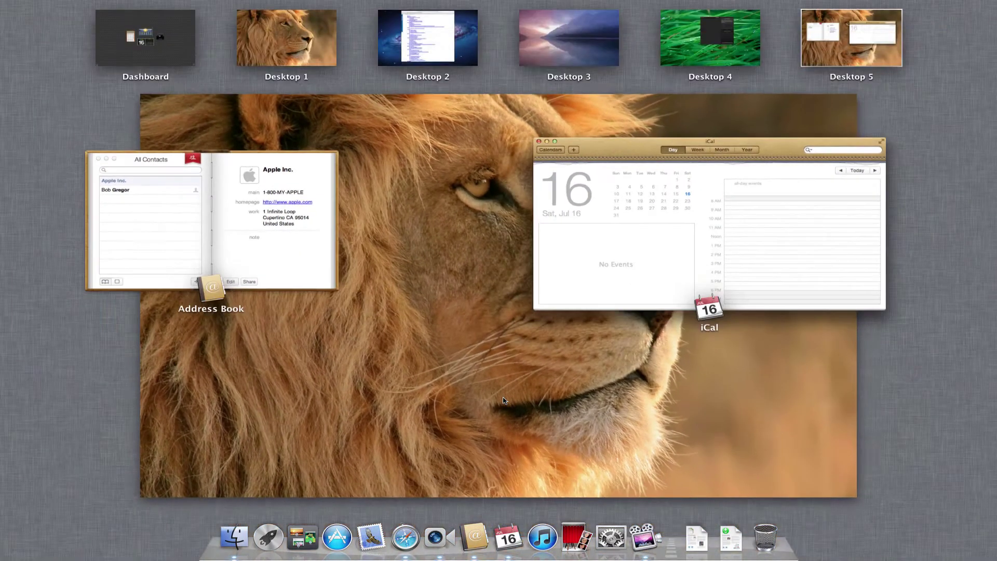
key(ctrl+Up)
key(ctrl+Up)
key(ctrl+Up)
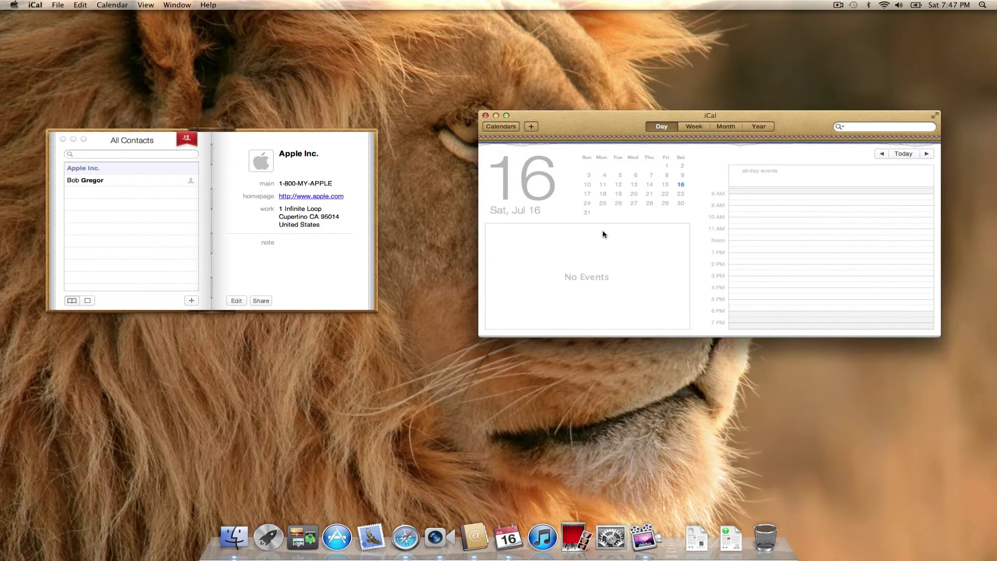
- Use App Exposé to change from iCal to Safari and open the HTML Techniques for Web Content Accessibility Guidelines window
key(ctrl+Down)
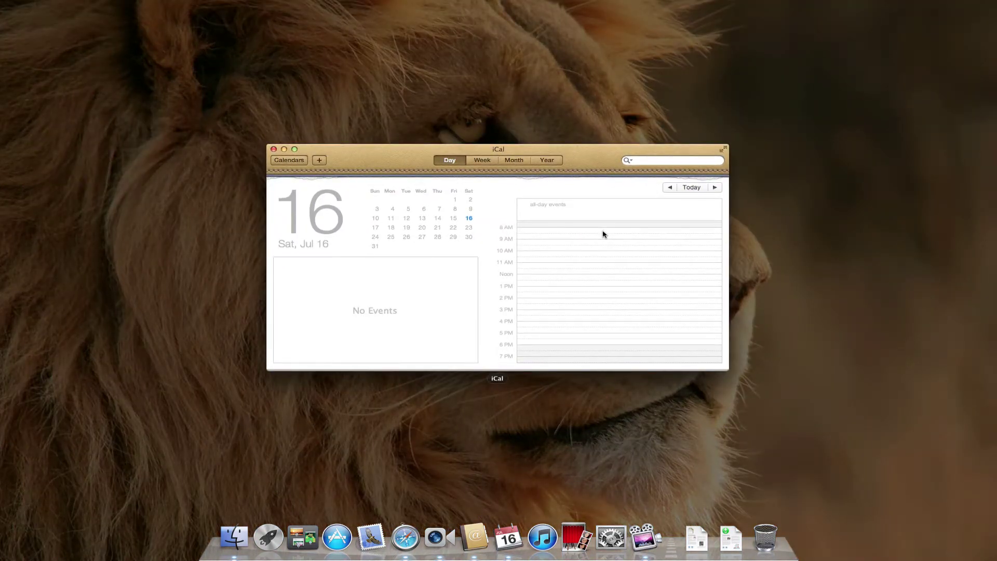
click(419, 529)
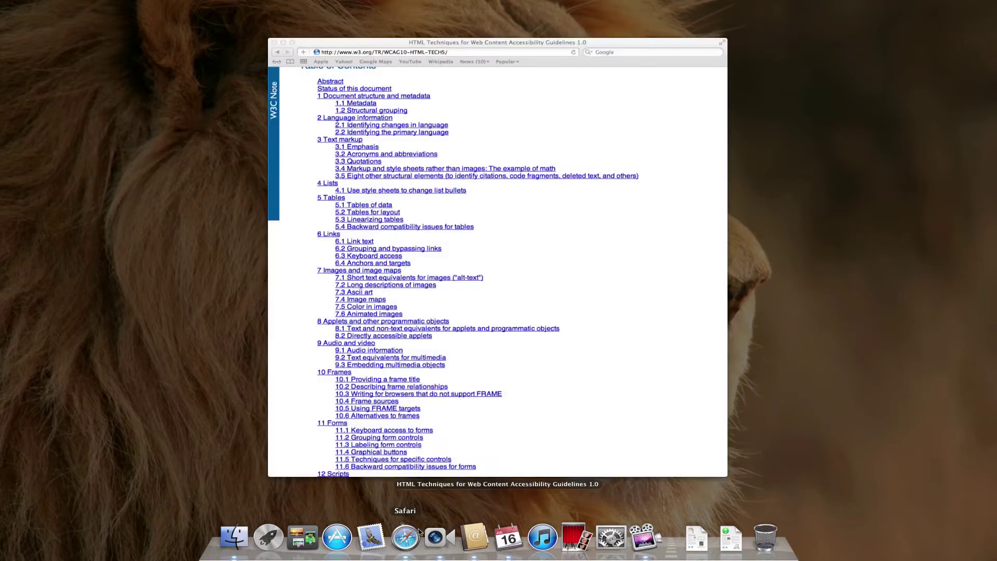
click(467, 356)
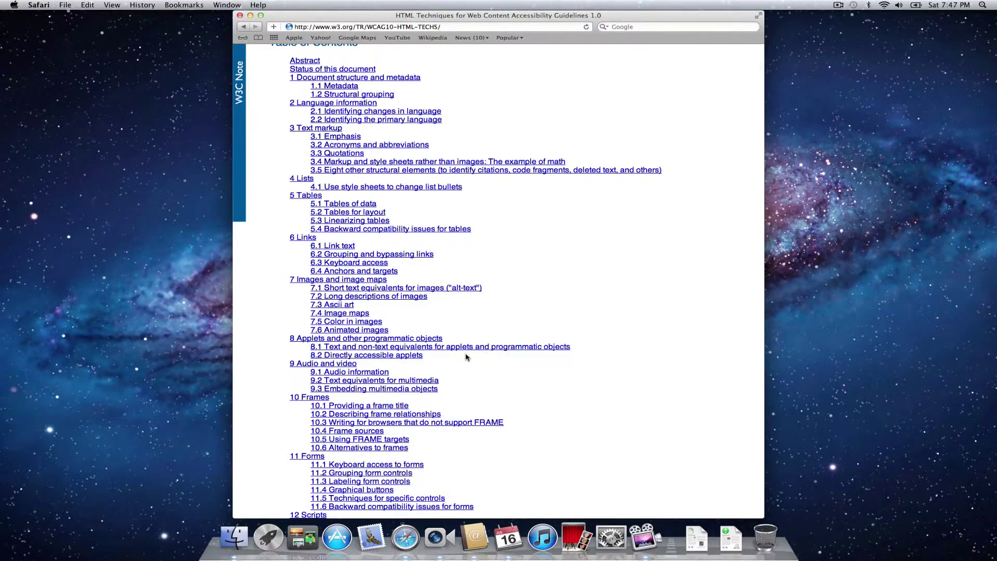
- Open a second Safari window, spread the Safari window stack in Mission Control, and choose the HTML Techniques window
key(super+n)
key(ctrl+Up)
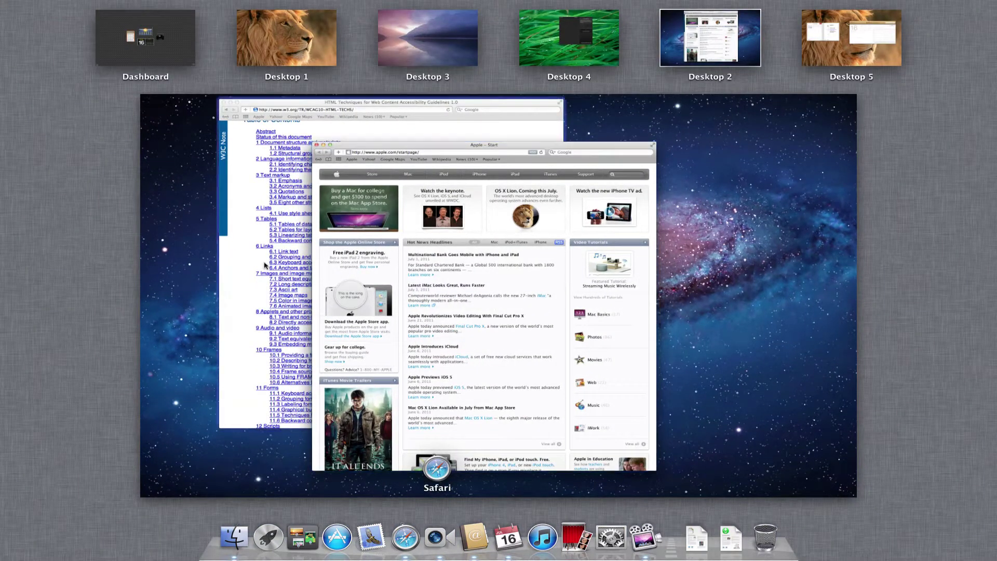
scroll(231, 257, up, 3)
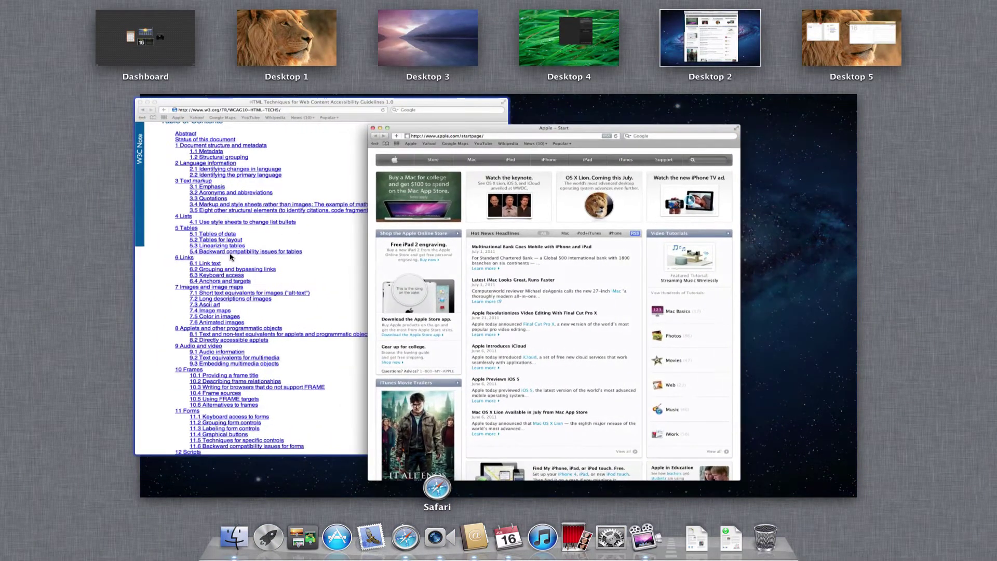
scroll(231, 257, down, 3)
scroll(231, 257, up, 3)
click(330, 275)
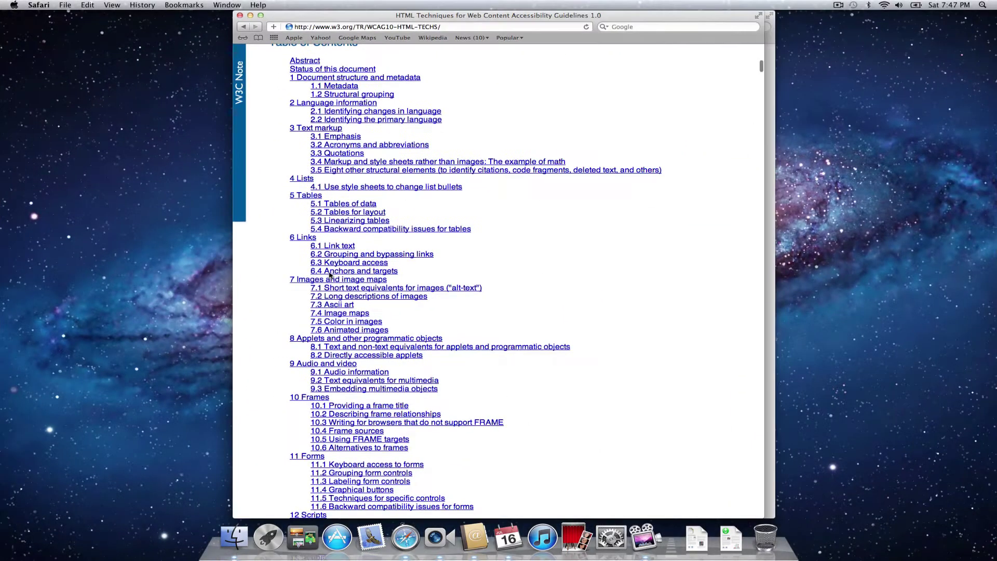
- Compare the two Safari windows in Mission Control and App Exposé, and return to the HTML Techniques window
key(ctrl+Up)
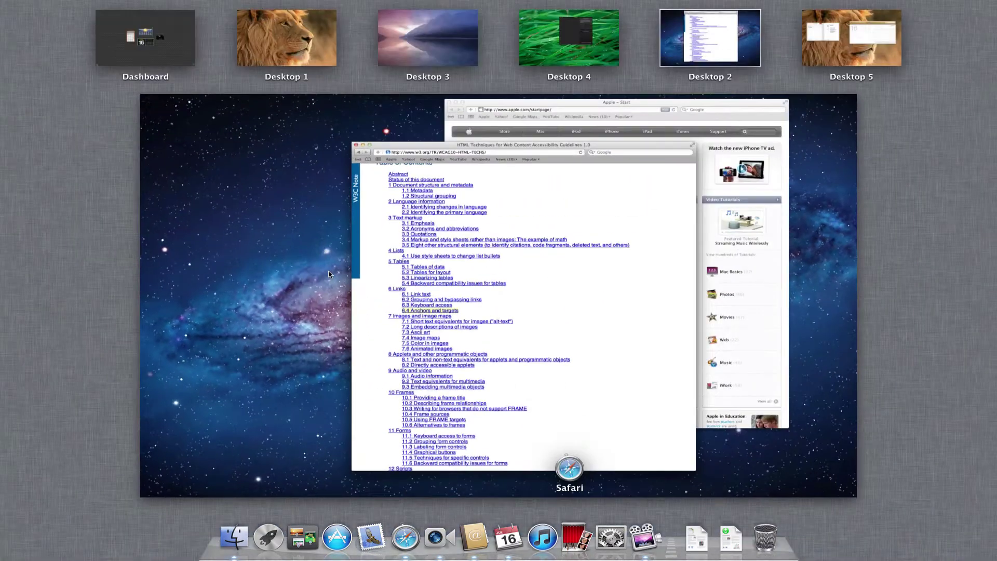
key(ctrl+Up)
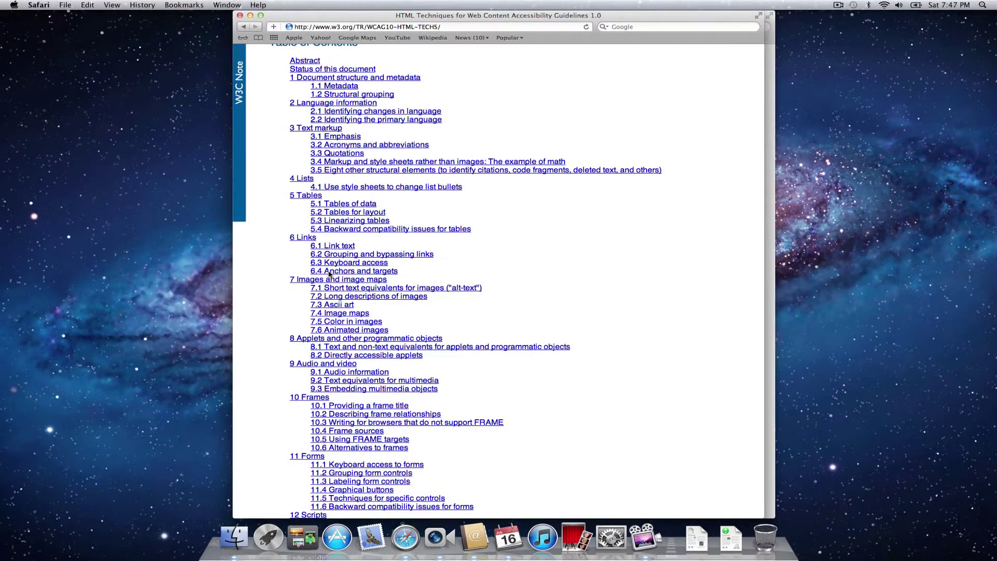
key(ctrl+Down)
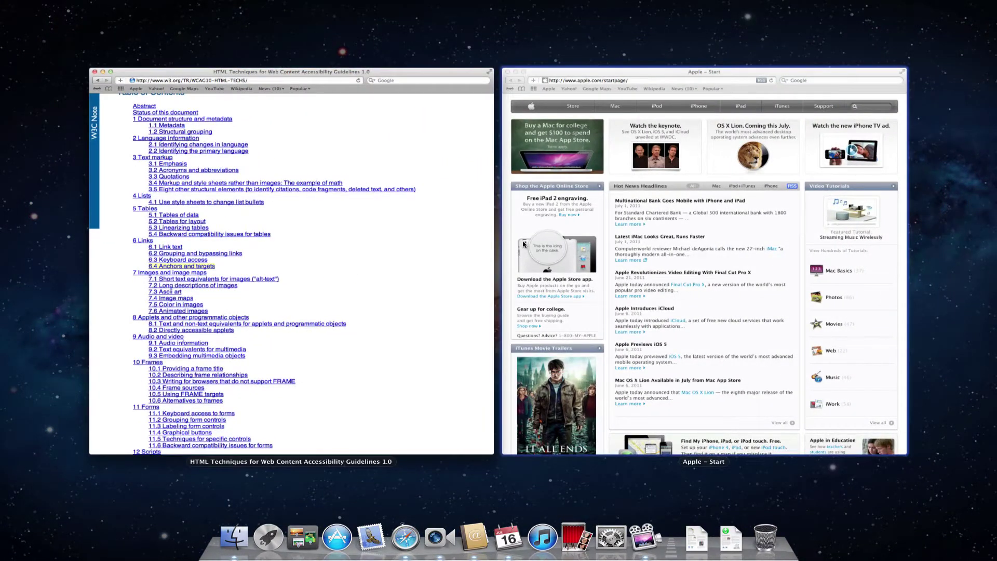
click(434, 282)
- Open the Trackpad settings in System Preferences and review the More Gestures, Point & Click, and Scroll & Zoom options
click(611, 540)
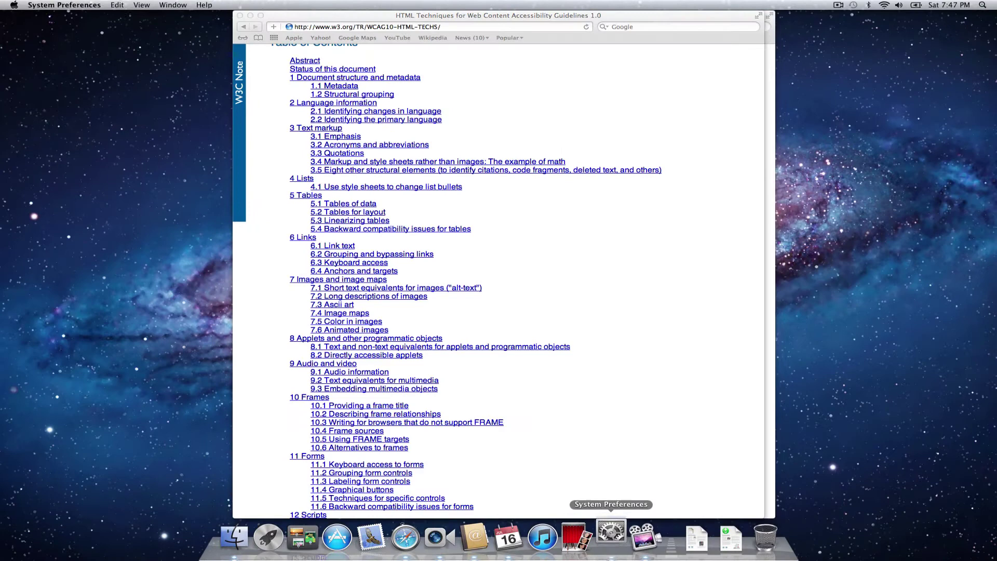
click(566, 192)
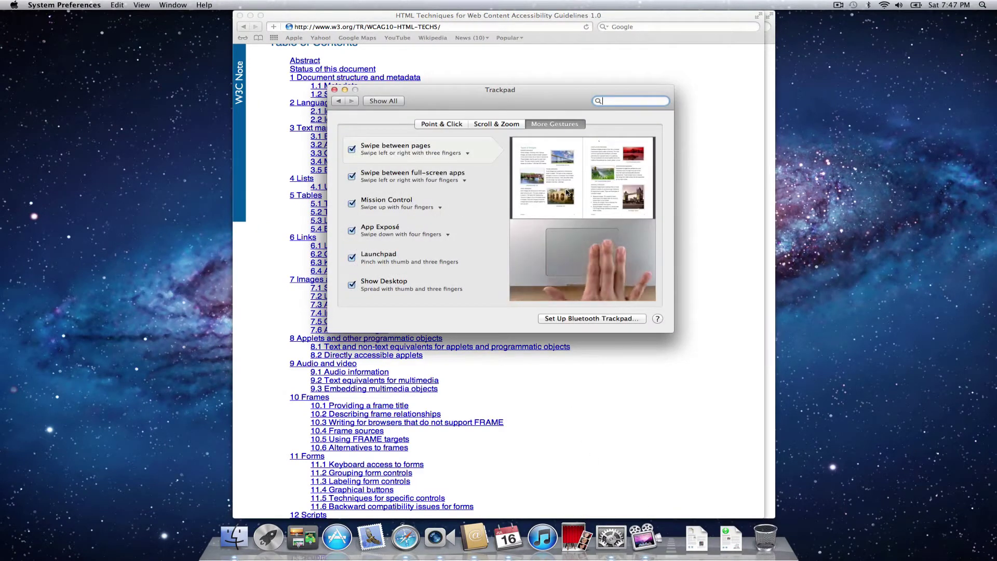
click(439, 124)
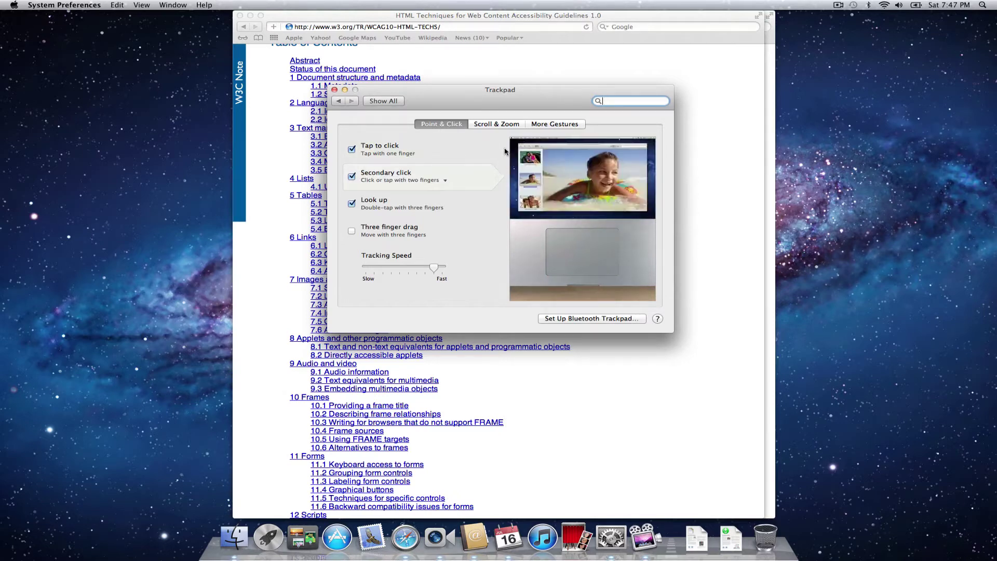
click(505, 124)
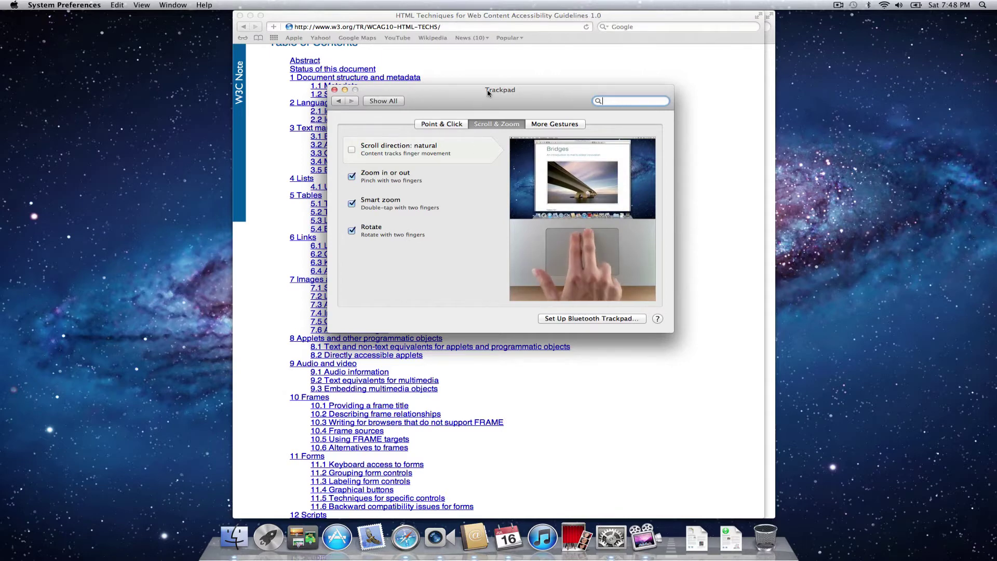
- Move the Trackpad window beside Safari and scroll the HTML Techniques page back and forth with natural scrolling off
drag(487, 91, 165, 87)
click(444, 138)
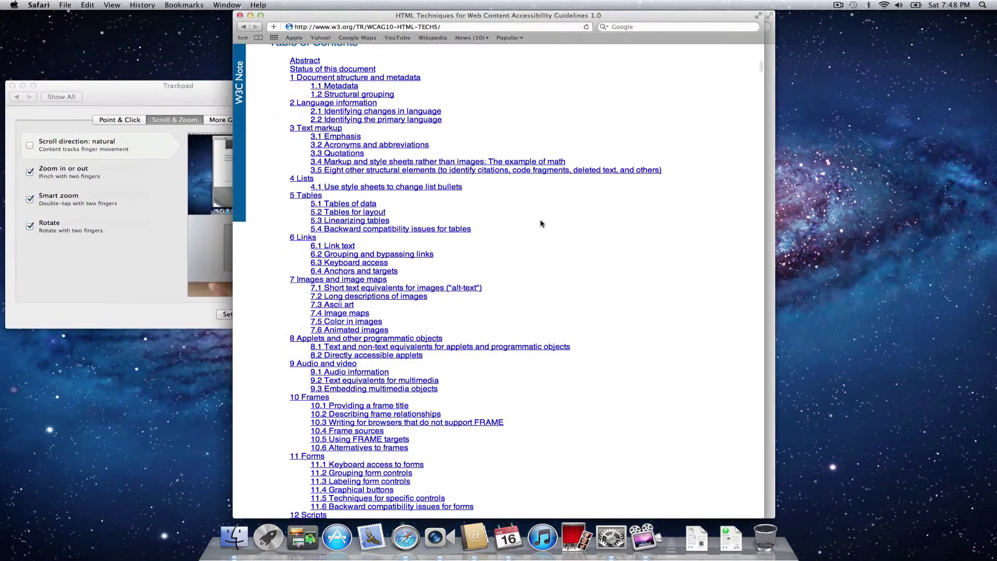
scroll(541, 224, down, 10)
scroll(540, 224, down, 10)
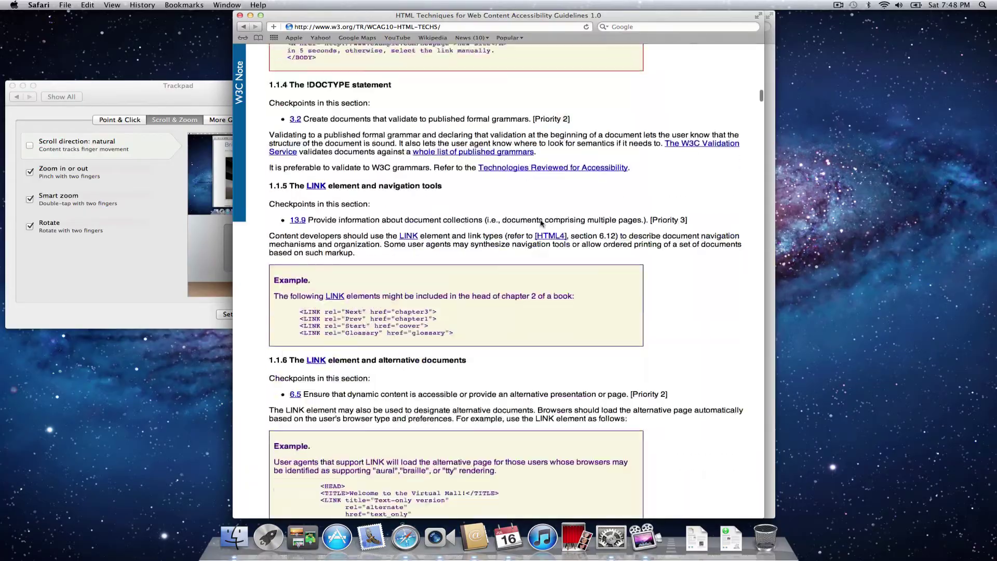
scroll(541, 224, up, 20)
scroll(541, 224, down, 20)
scroll(541, 224, down, 15)
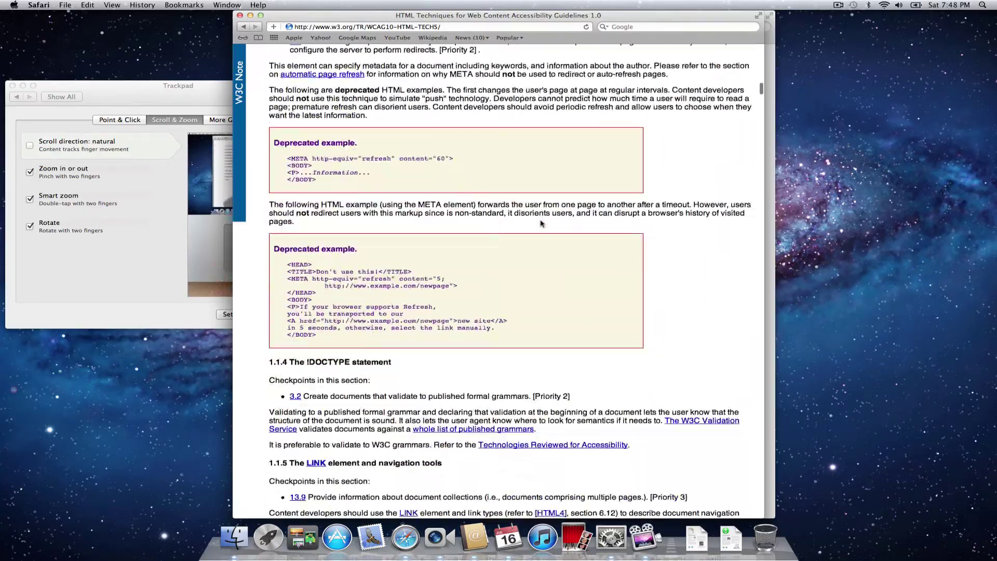
- Turn on the trackpad's natural scroll direction and try it by scrolling the HTML Techniques page both ways
click(135, 157)
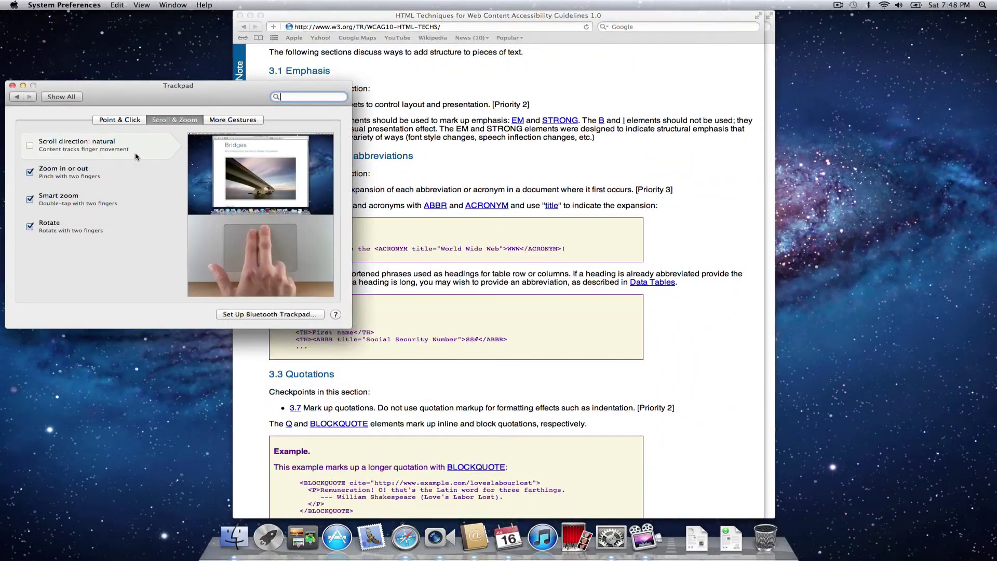
click(30, 146)
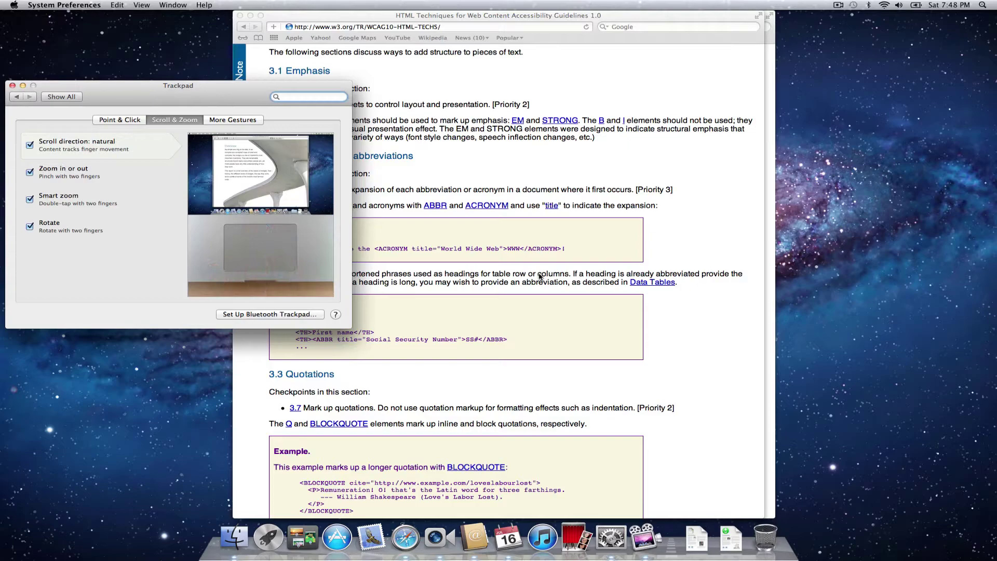
click(539, 277)
scroll(540, 275, up, 5)
scroll(539, 275, down, 5)
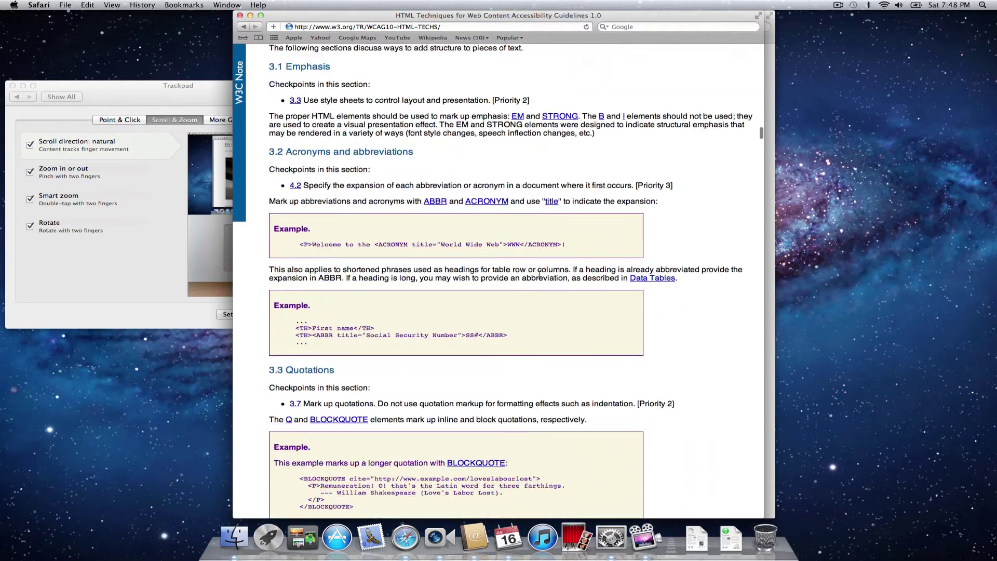
scroll(540, 277, down, 10)
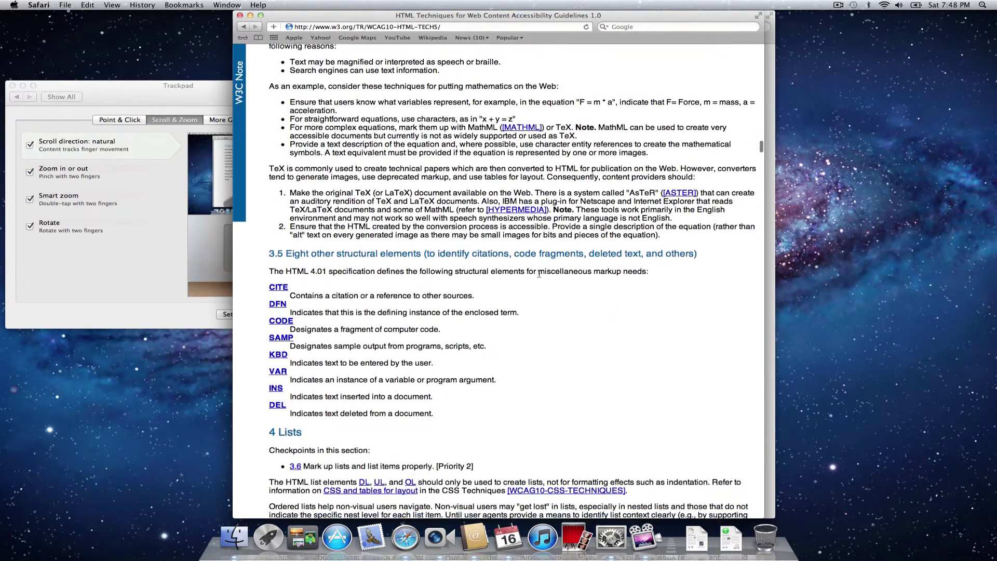
scroll(539, 274, down, 10)
- Bring the Trackpad settings forward to view the Rotate gesture, and load newyorktimes.com in the Safari window
click(97, 294)
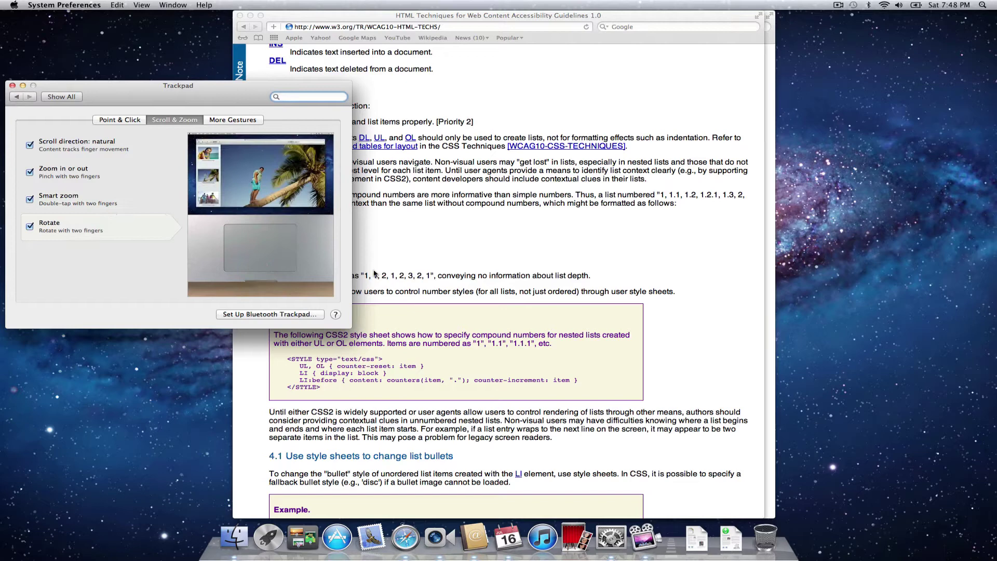
click(406, 271)
click(406, 26)
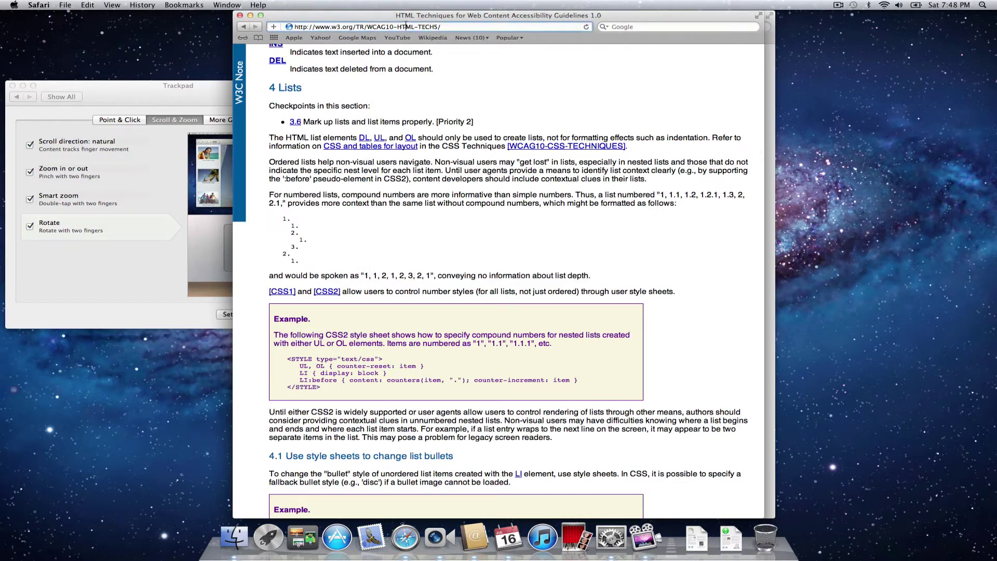
text(newyorktim)
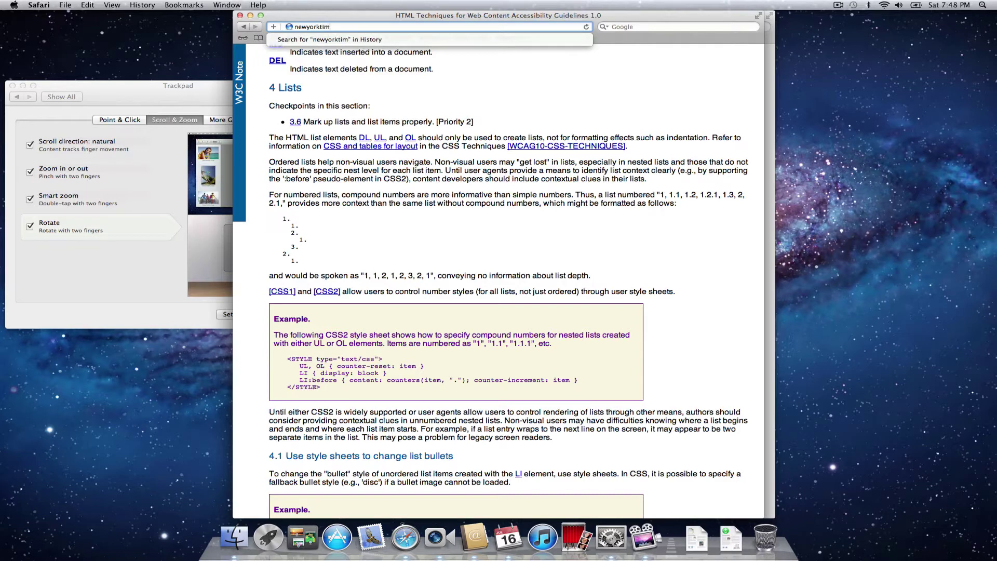
text(es.com)
key(Return)
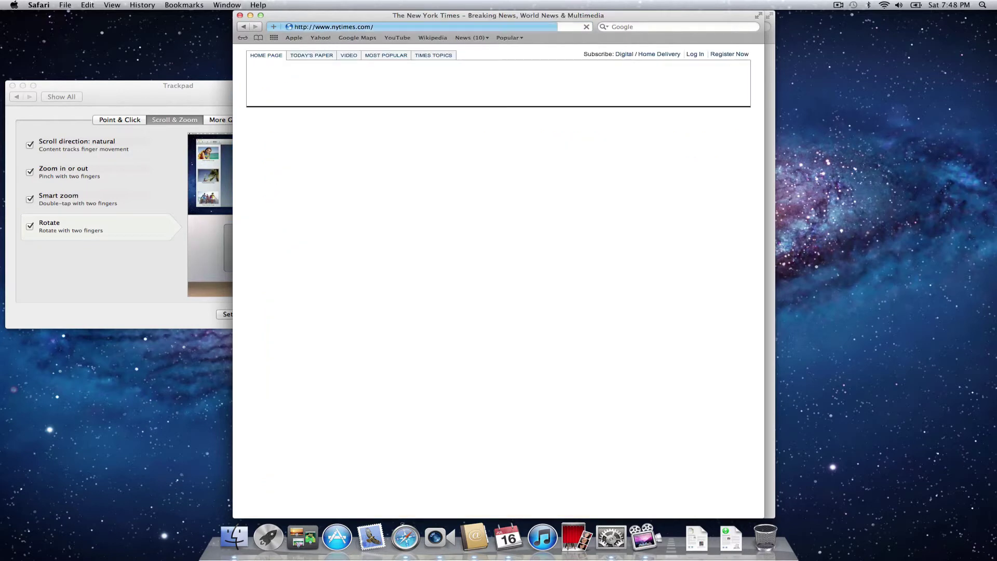
- Try smart zoom on the New York Times page, zooming in and out on the lead photo and the Scotland Yard article column
double_click(480, 232)
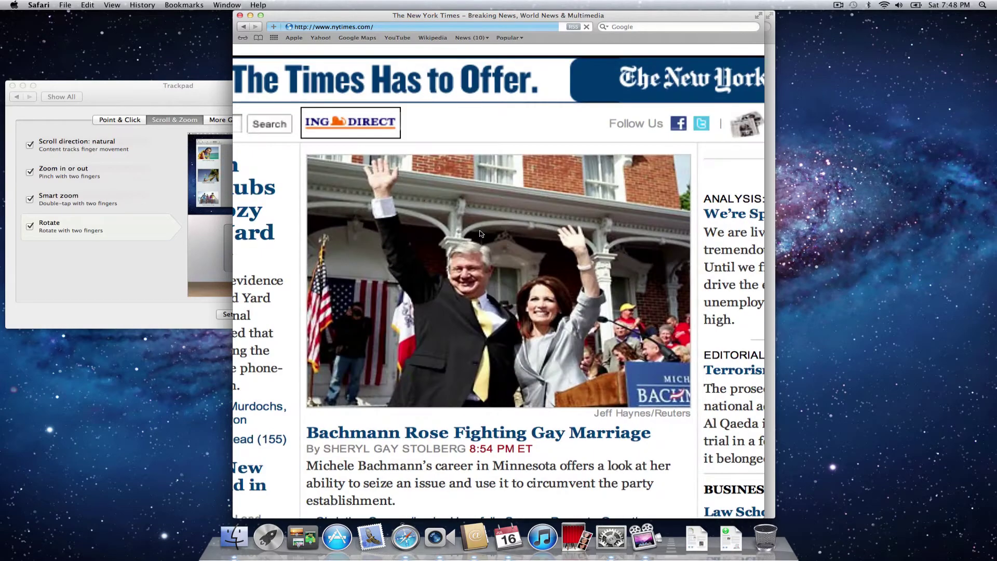
double_click(480, 232)
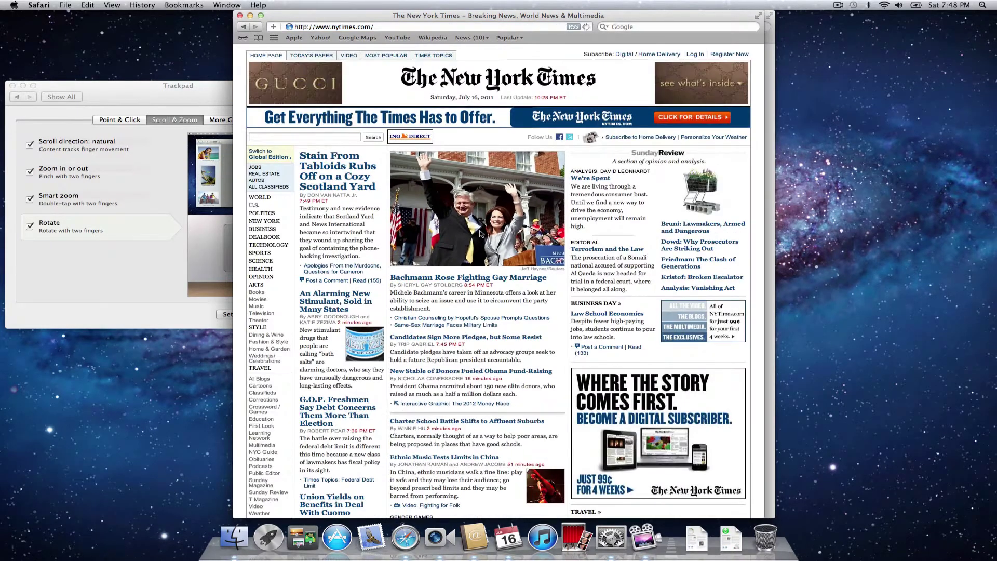
double_click(341, 173)
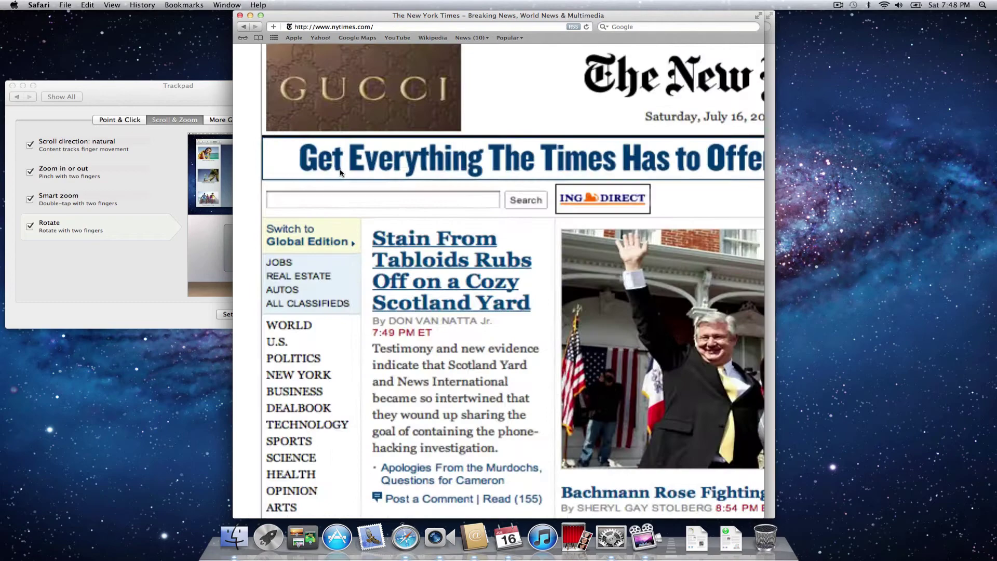
scroll(448, 280, up, 1)
scroll(449, 280, down, 15)
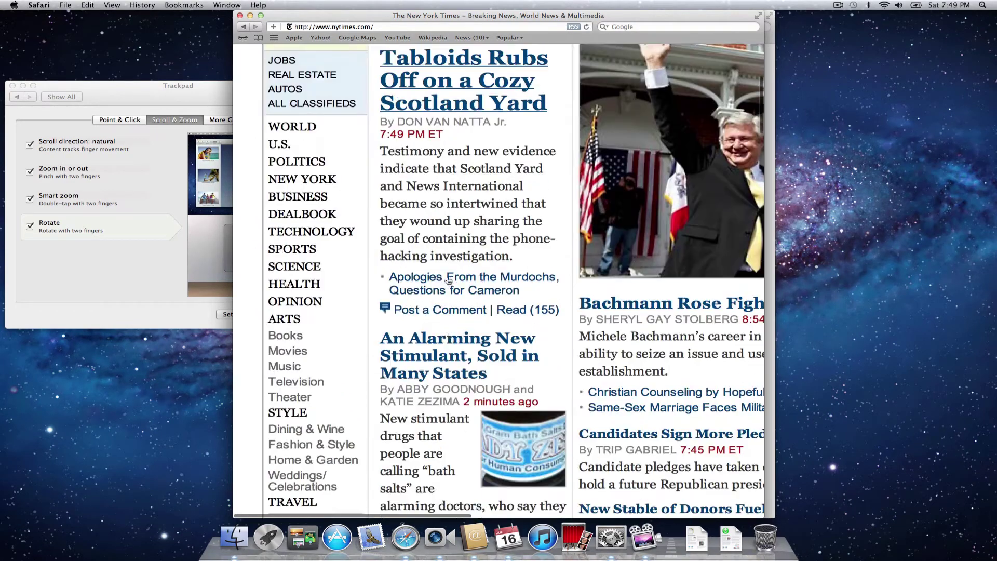
double_click(448, 281)
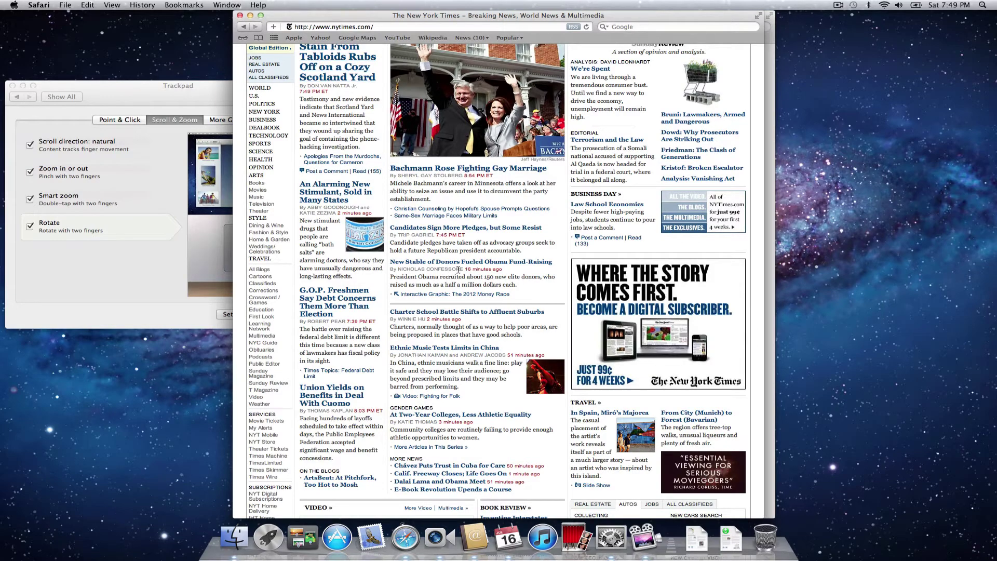
- Move down the New York Times page and swipe sideways to go back and forward through Safari's page history
scroll(458, 269, down, 10)
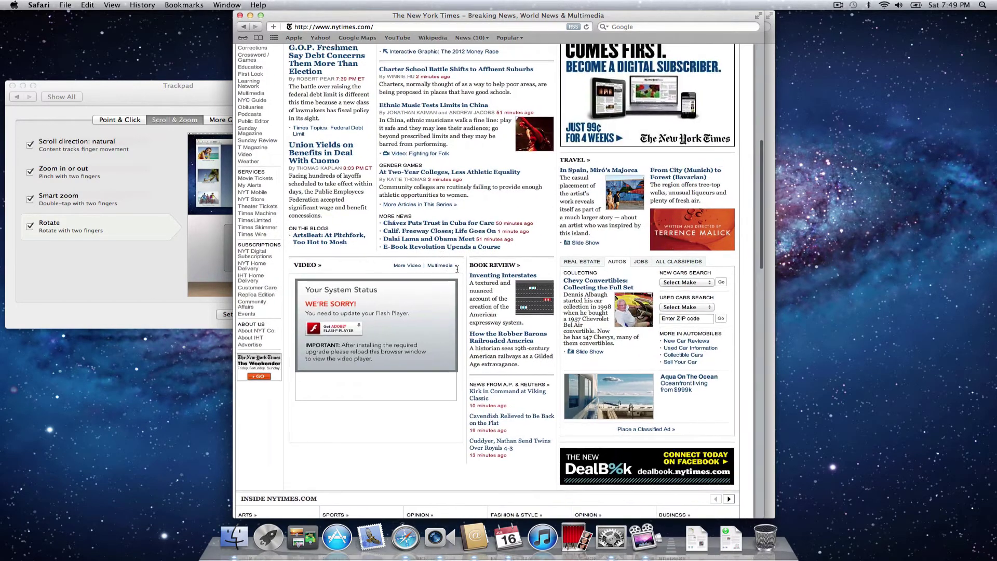
scroll(457, 269, left, 3)
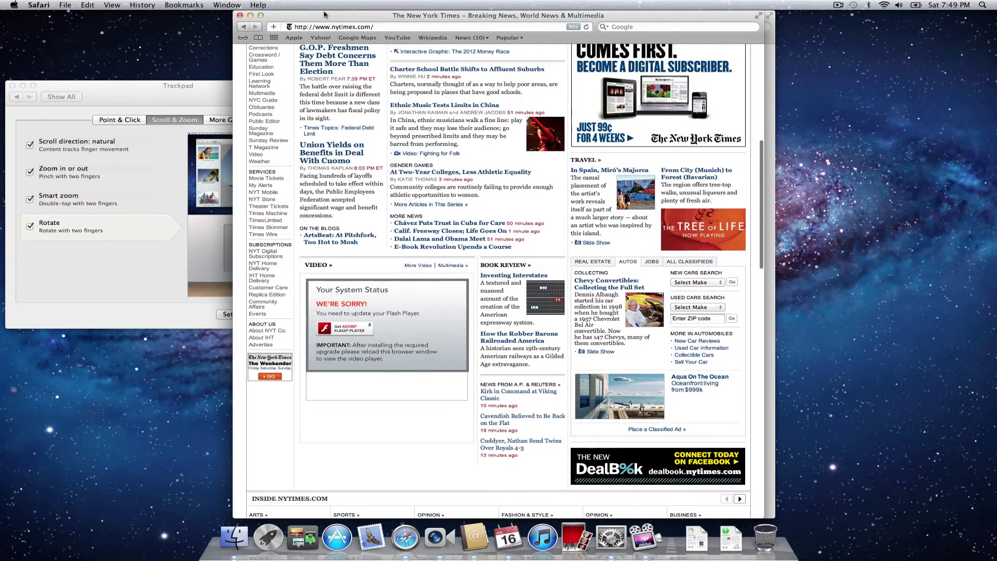
scroll(386, 95, left, 5)
scroll(386, 95, right, 5)
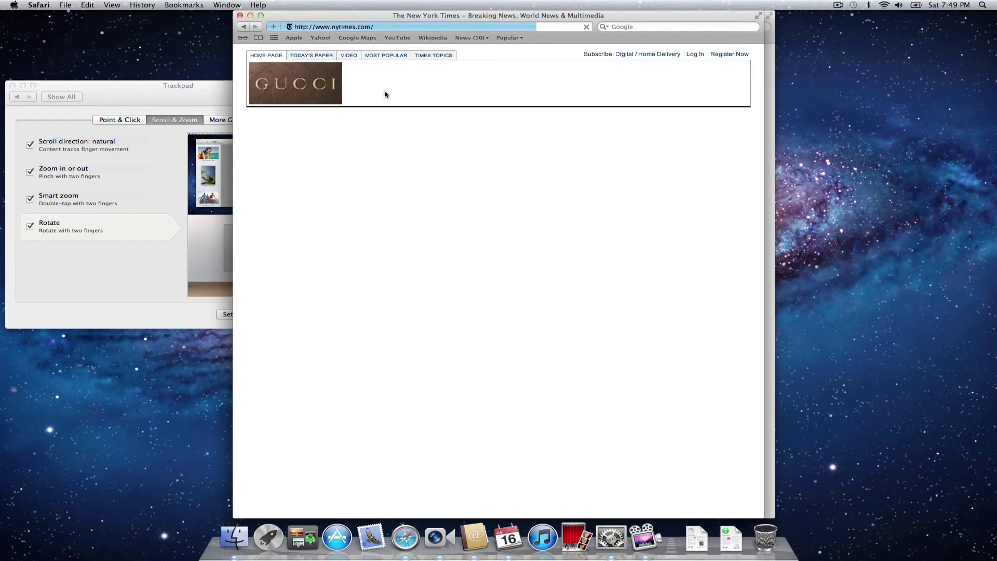
scroll(385, 95, left, 5)
scroll(385, 94, right, 3)
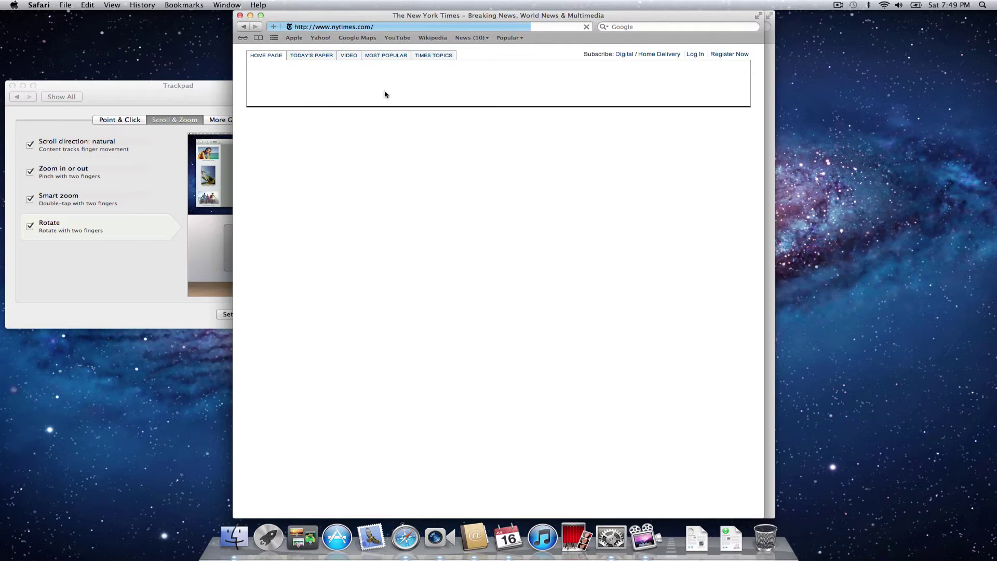
- Set the trackpad's Swipe between pages gesture to Scroll left or right with two fingers
click(185, 103)
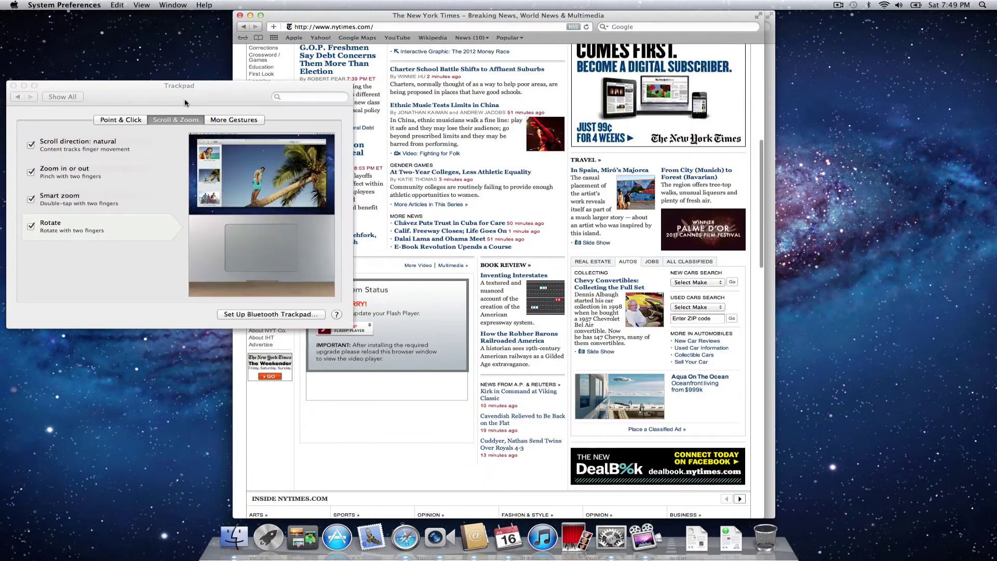
click(230, 120)
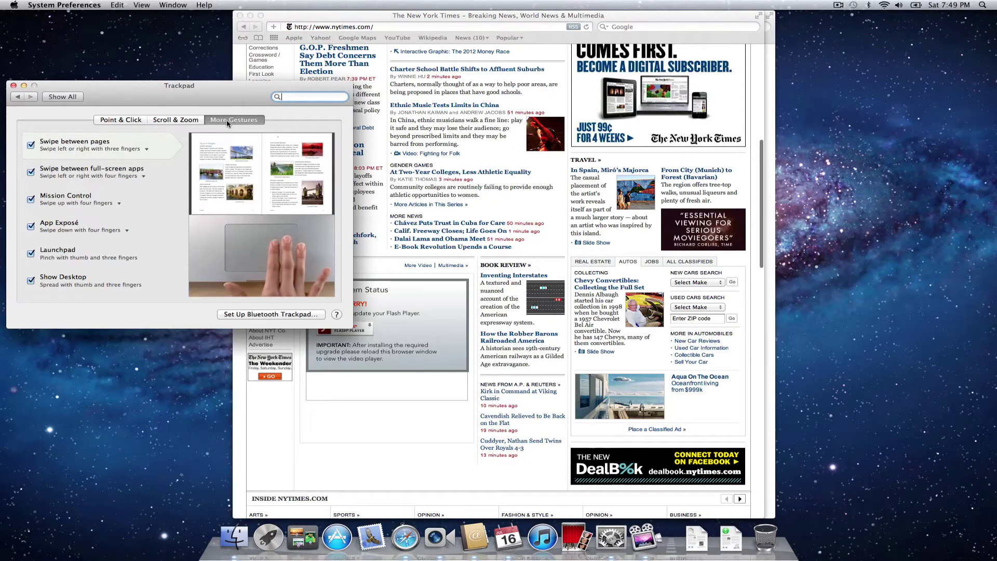
click(140, 150)
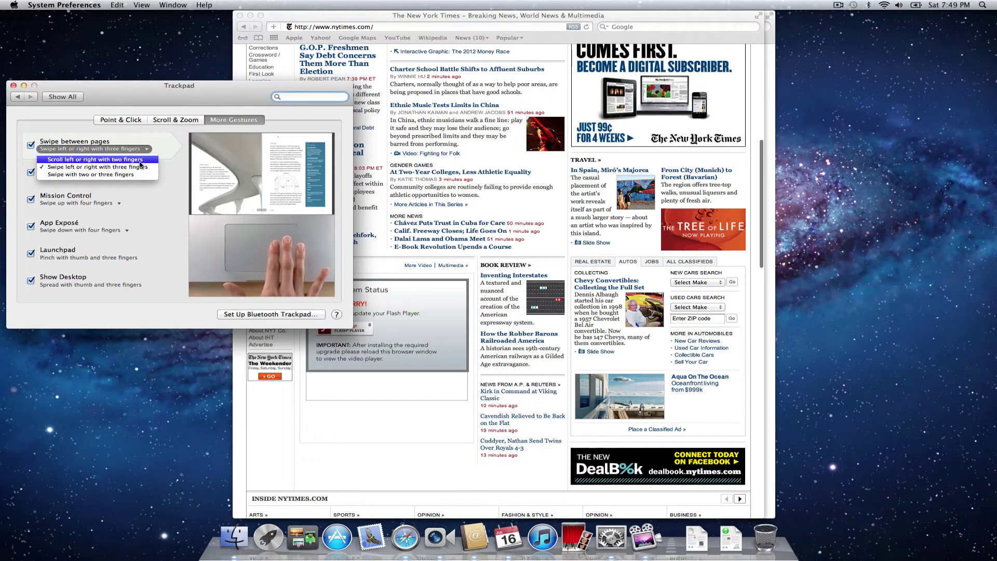
click(139, 161)
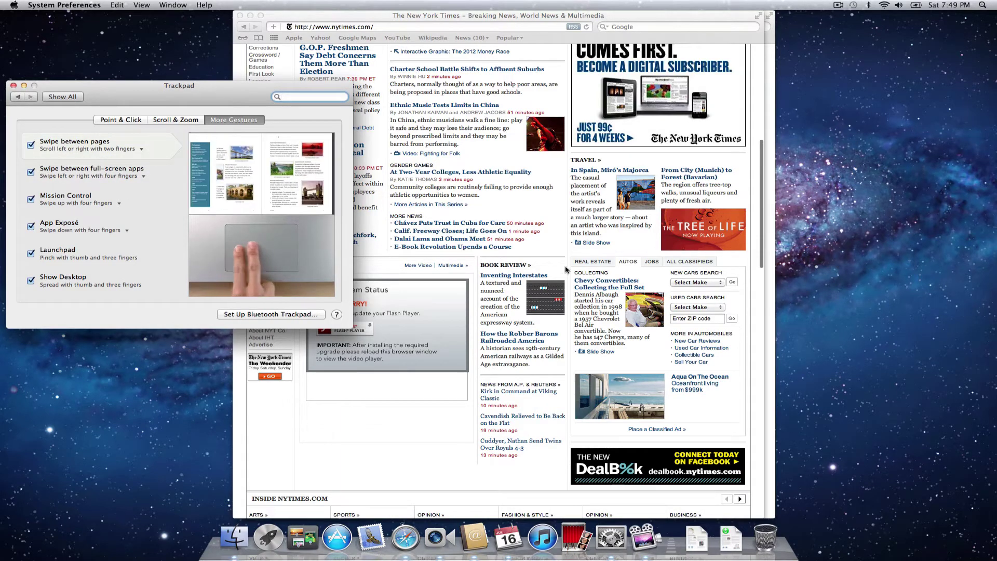
- Try the two-finger page swipe in Safari, sliding repeatedly between the New York Times and HTML Techniques pages
click(543, 194)
scroll(542, 185, right, 3)
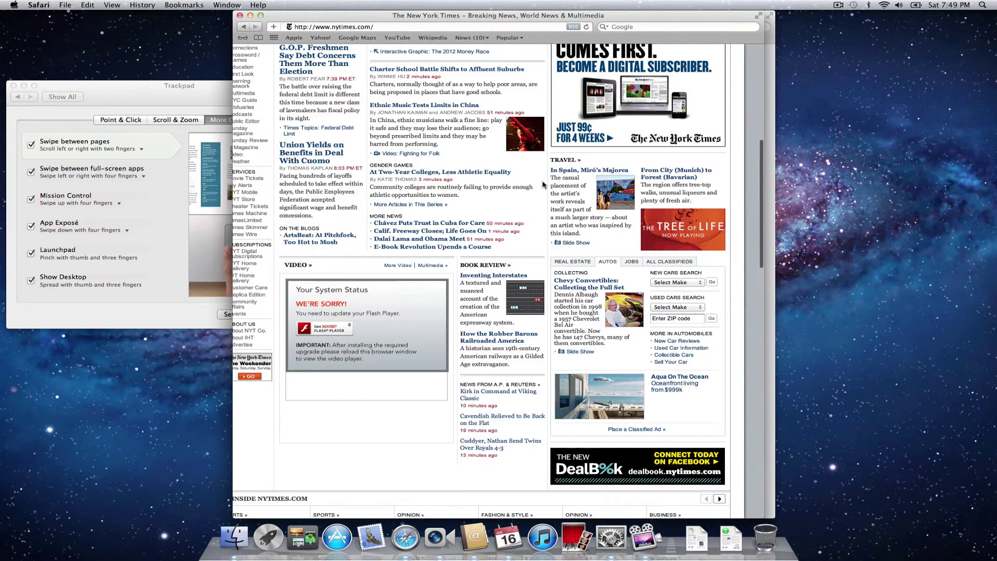
scroll(551, 187, left, 10)
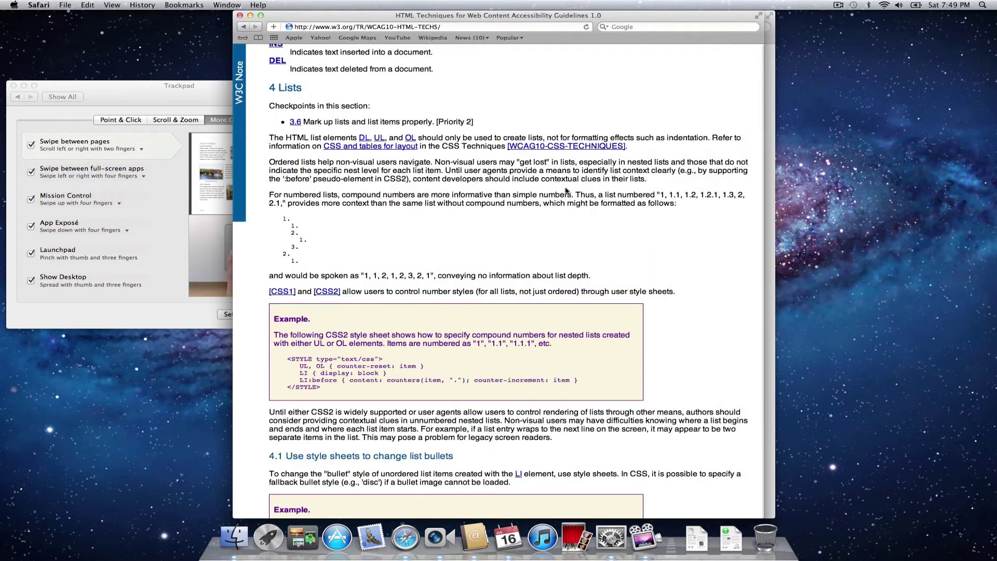
scroll(566, 191, right, 10)
scroll(566, 190, left, 5)
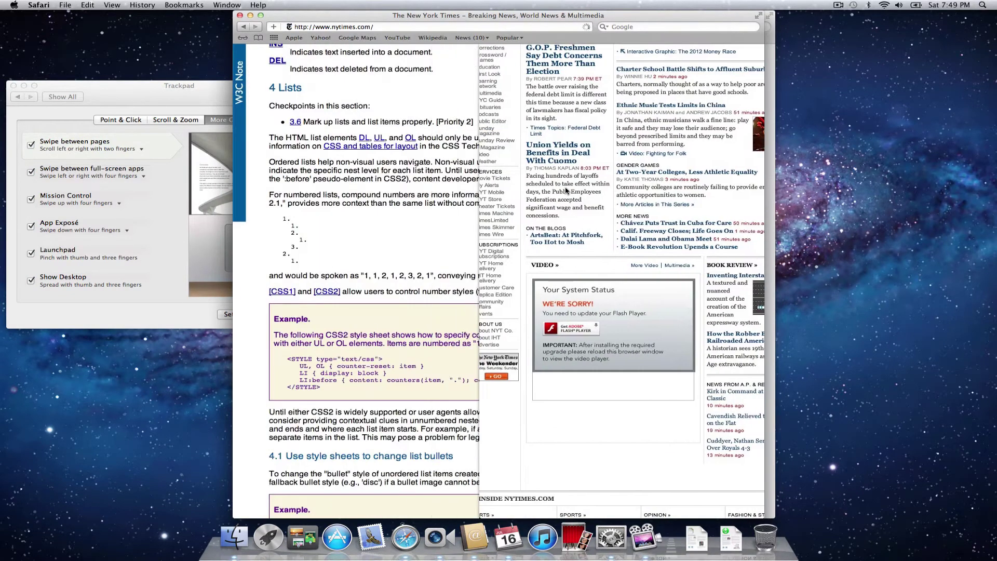
scroll(566, 190, left, 3)
scroll(566, 191, right, 7)
scroll(566, 190, left, 5)
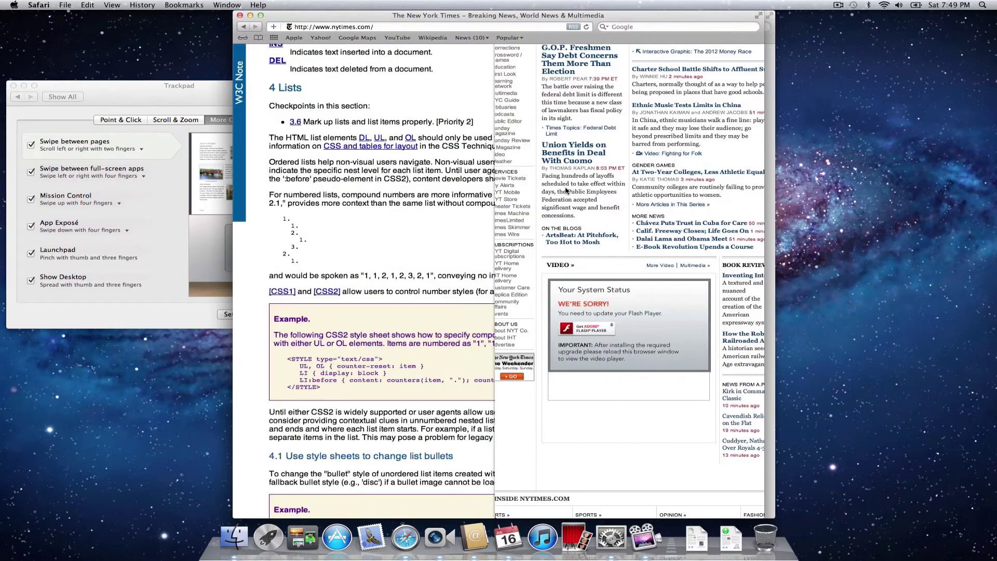
scroll(566, 191, left, 5)
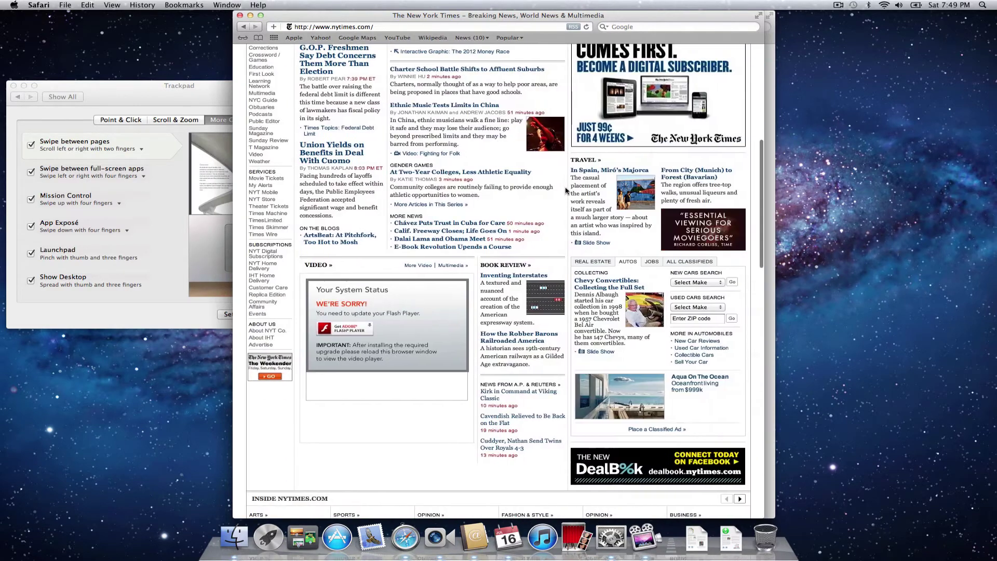
scroll(566, 191, right, 5)
scroll(566, 191, left, 5)
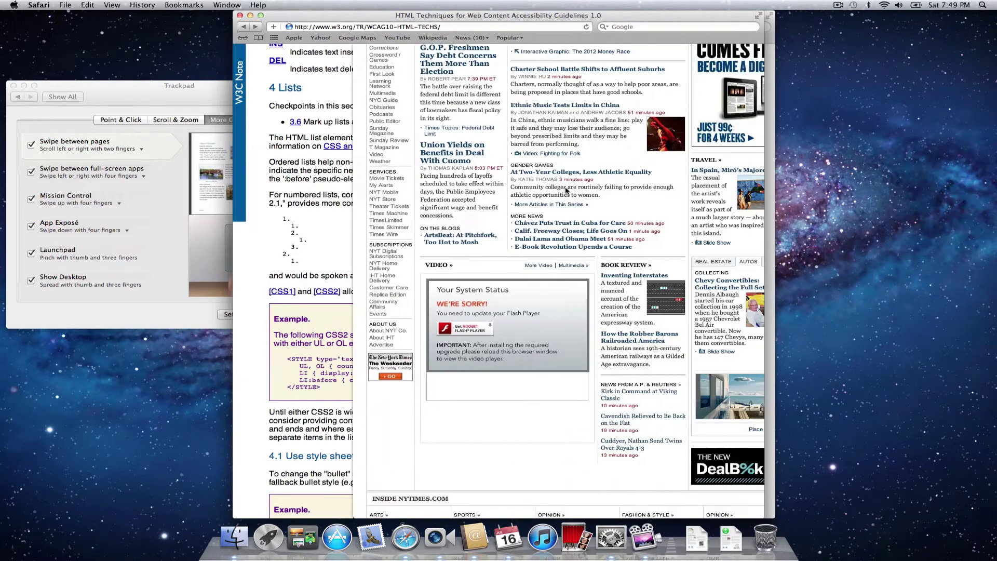
scroll(566, 191, right, 5)
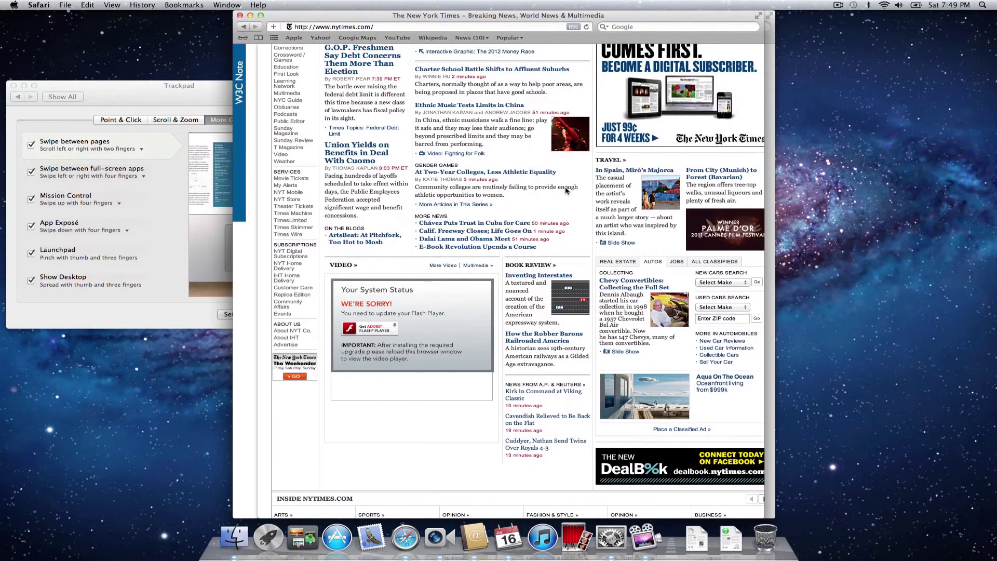
scroll(566, 191, left, 5)
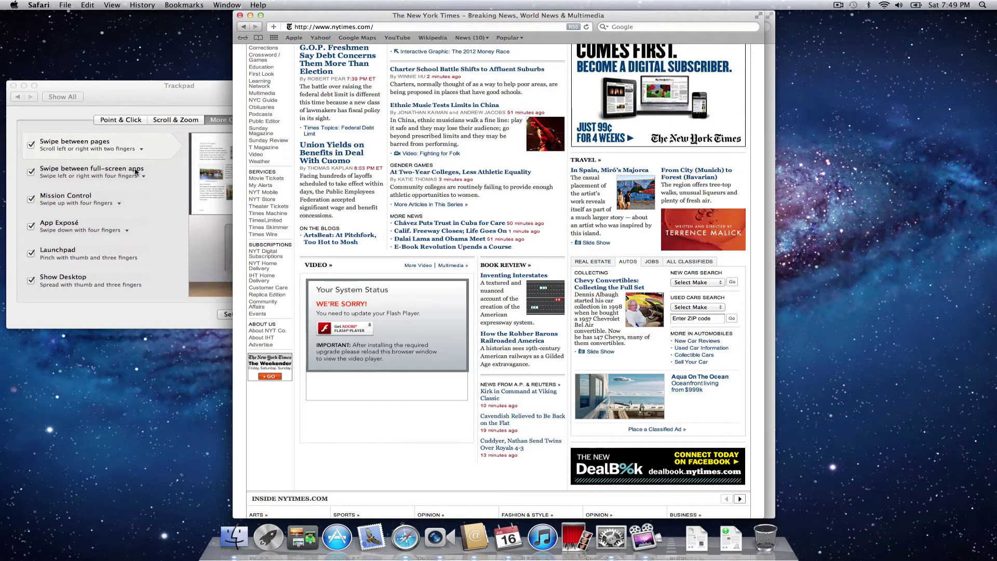
- Review the finger options for the Mission Control gesture in the Trackpad settings, and show and dismiss Mission Control
click(166, 211)
click(60, 204)
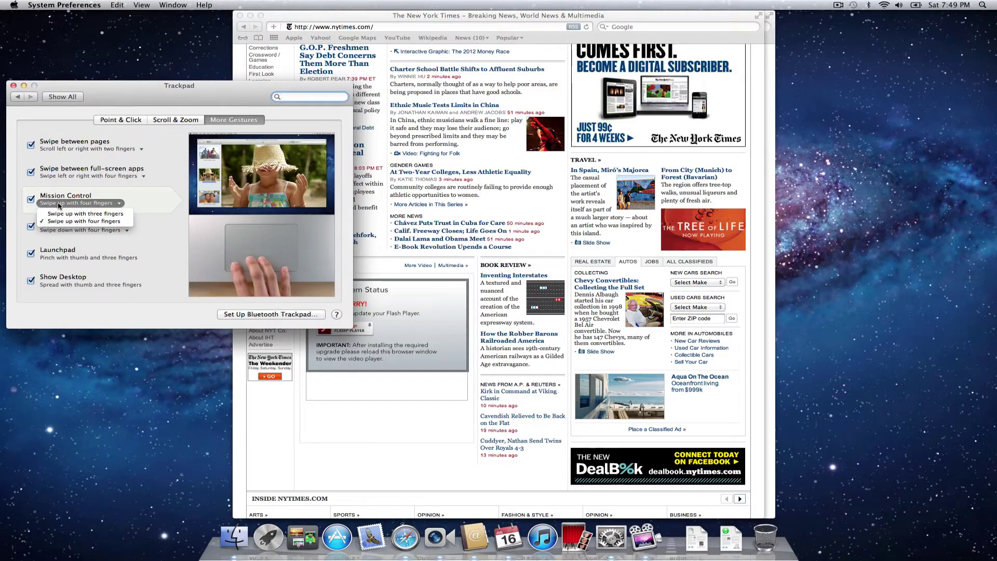
click(167, 206)
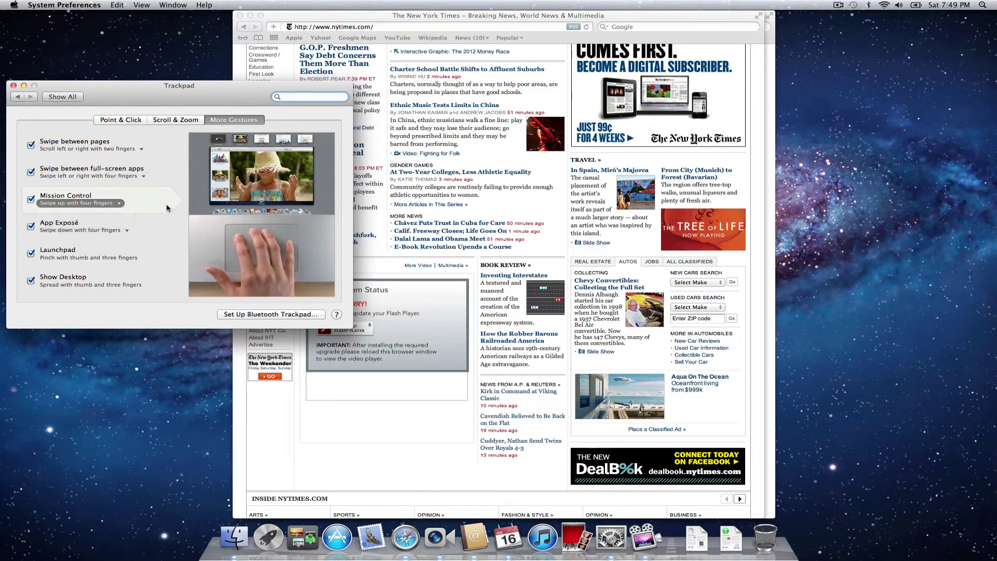
key(ctrl+Up)
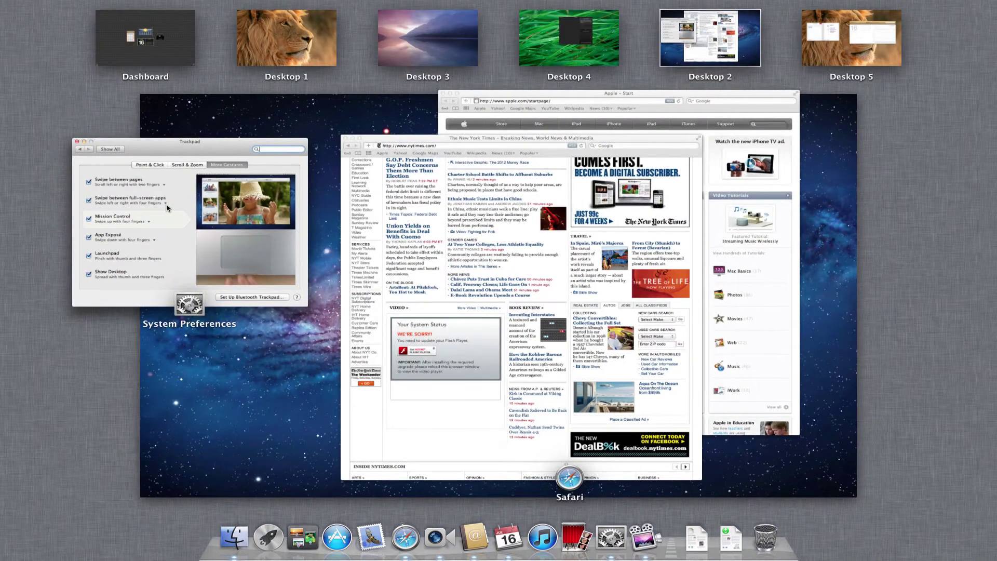
key(ctrl+Up)
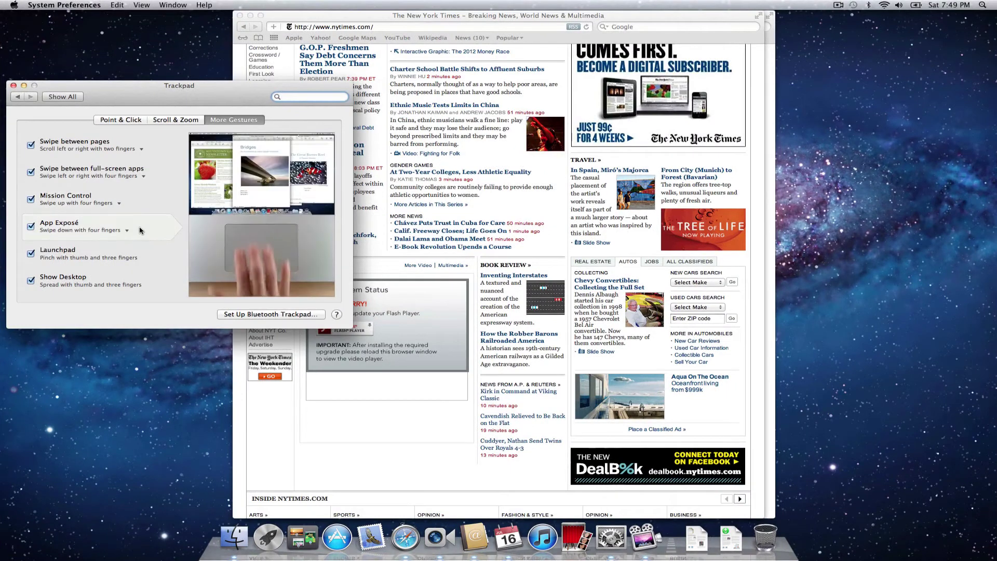
- Set the App Exposé gesture to Swipe down with three fingers and show Safari's windows in App Exposé
click(112, 230)
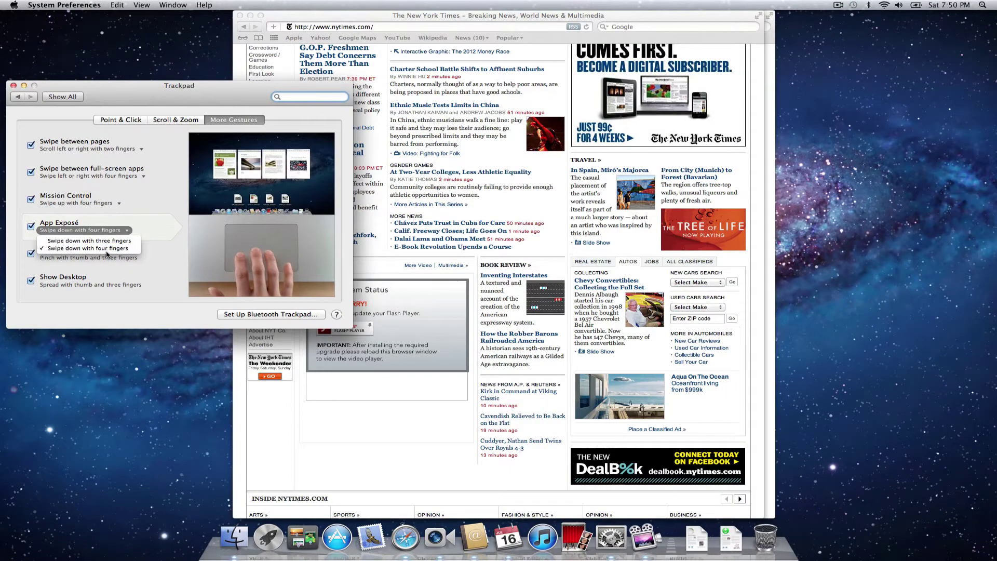
click(110, 240)
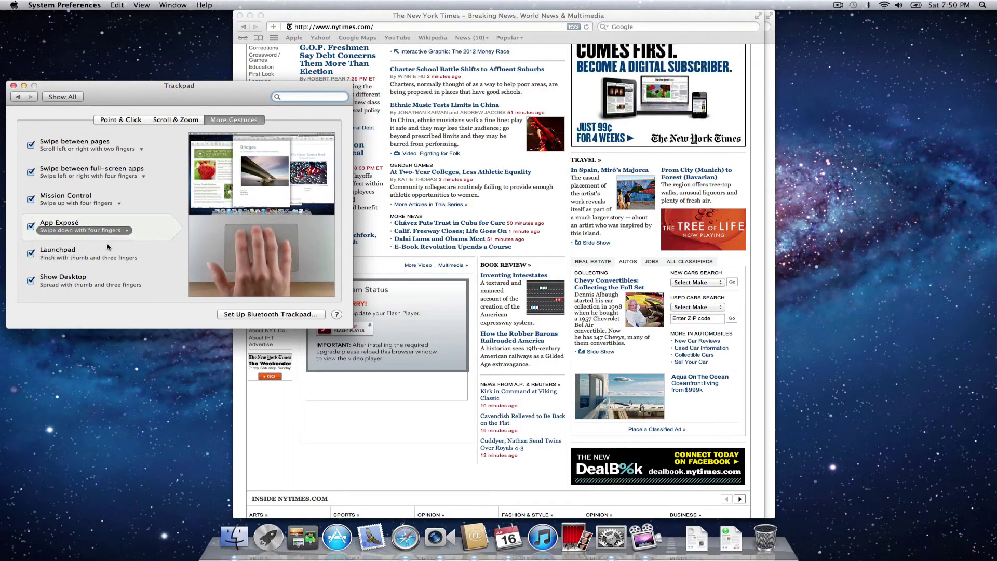
click(494, 473)
key(ctrl+Down)
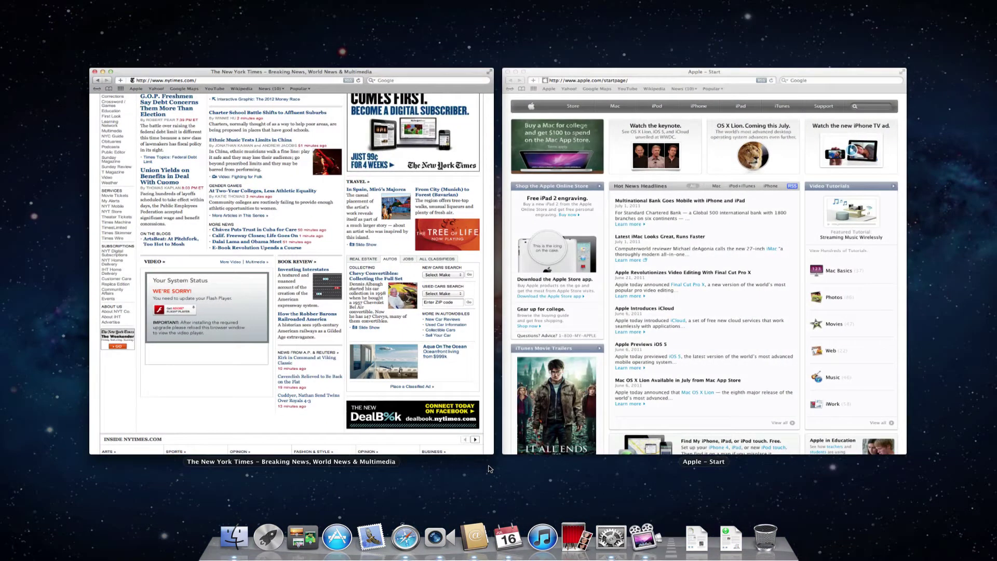
key(ctrl+Down)
key(ctrl+Down)
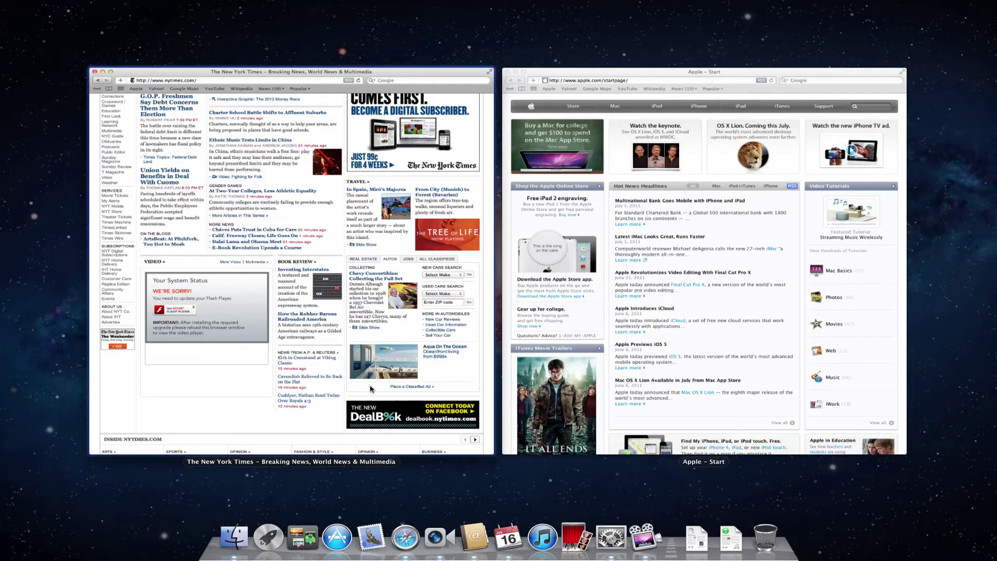
- Pick the Apple Start window in App Exposé and toggle App Exposé, ending with that window in front
click(633, 358)
key(ctrl+Down)
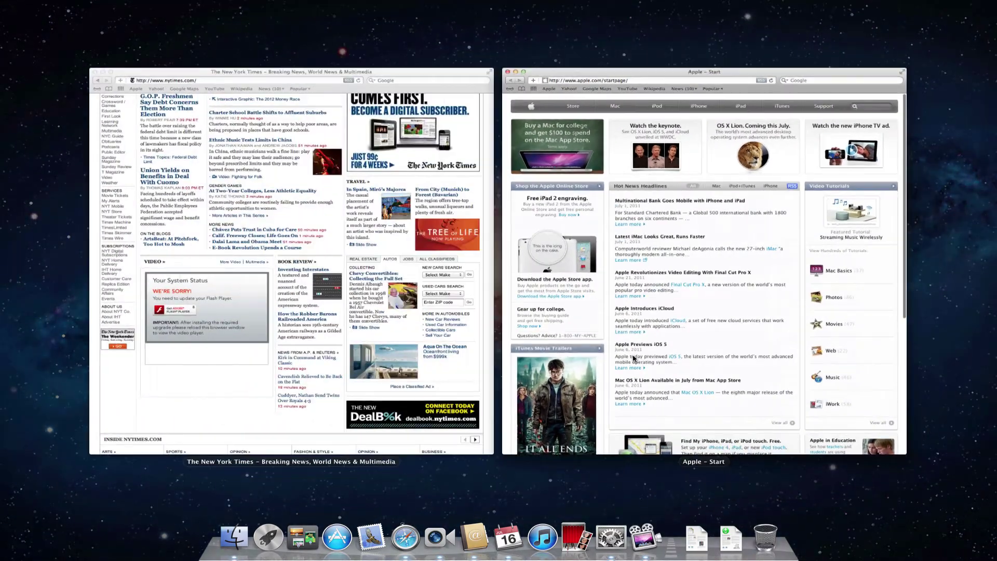
key(ctrl+Down)
key(ctrl+Down)
key(ctrl+Down)
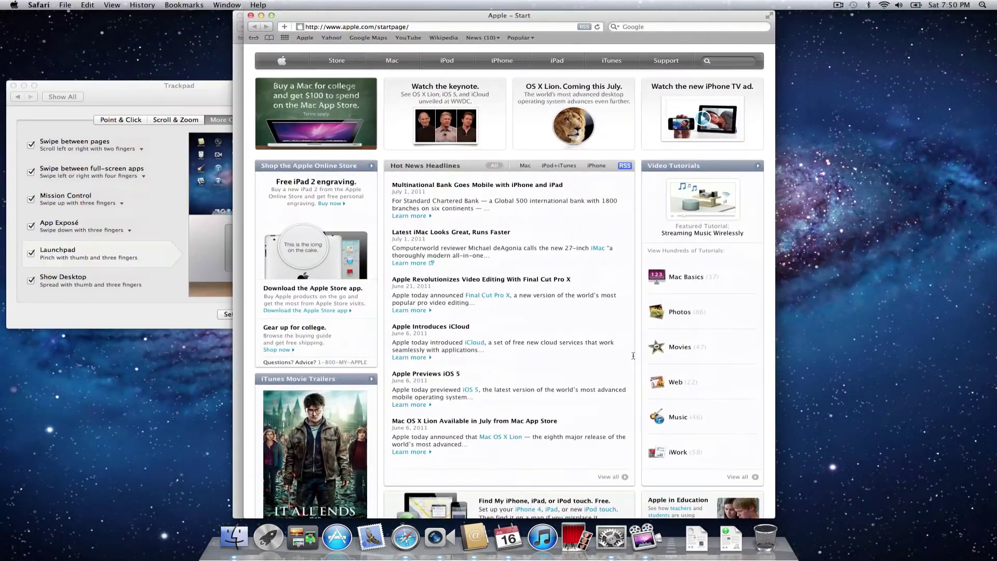
- Bring the Trackpad settings to the front and show and dismiss Launchpad twice to demonstrate its gesture
click(100, 294)
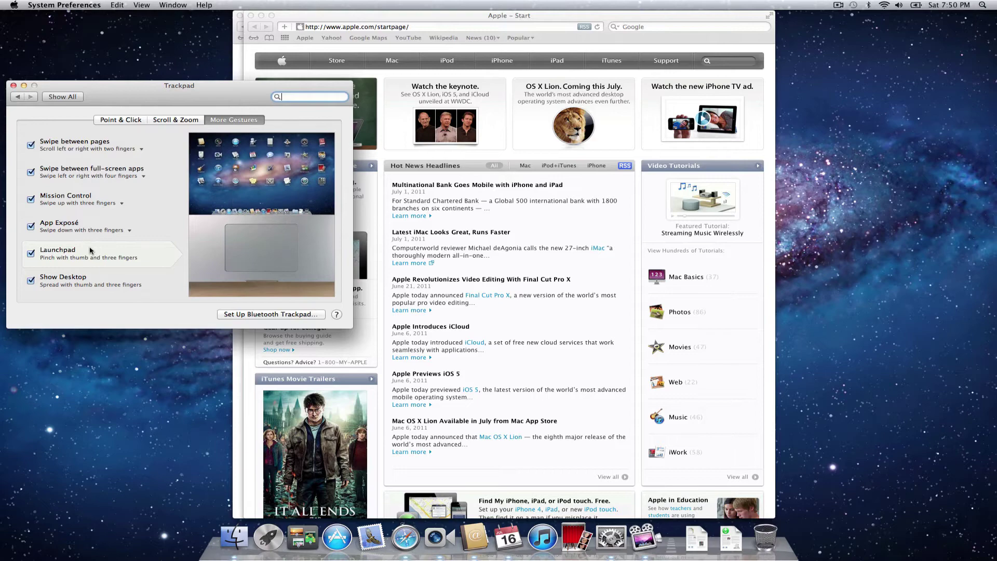
key(F4)
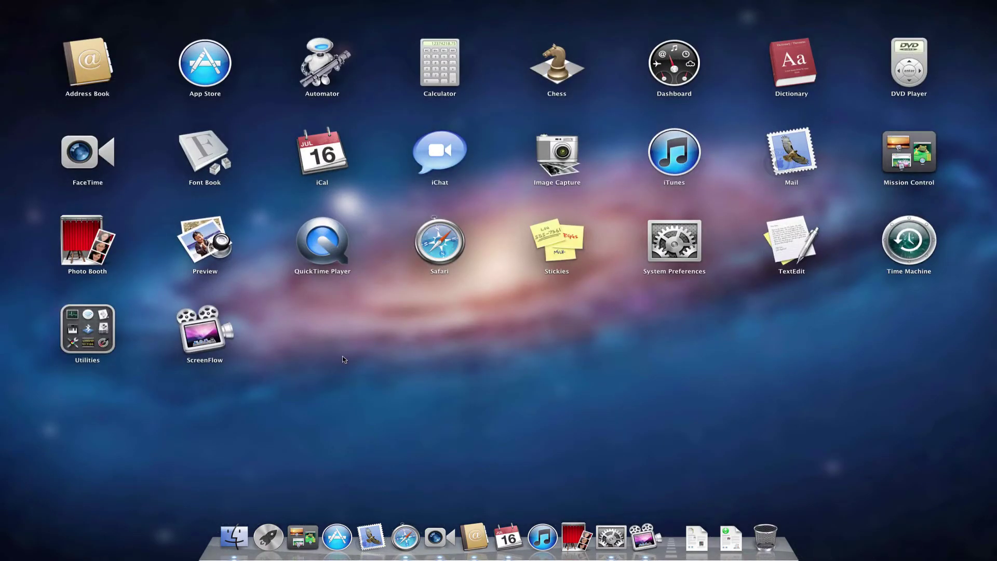
key(F4)
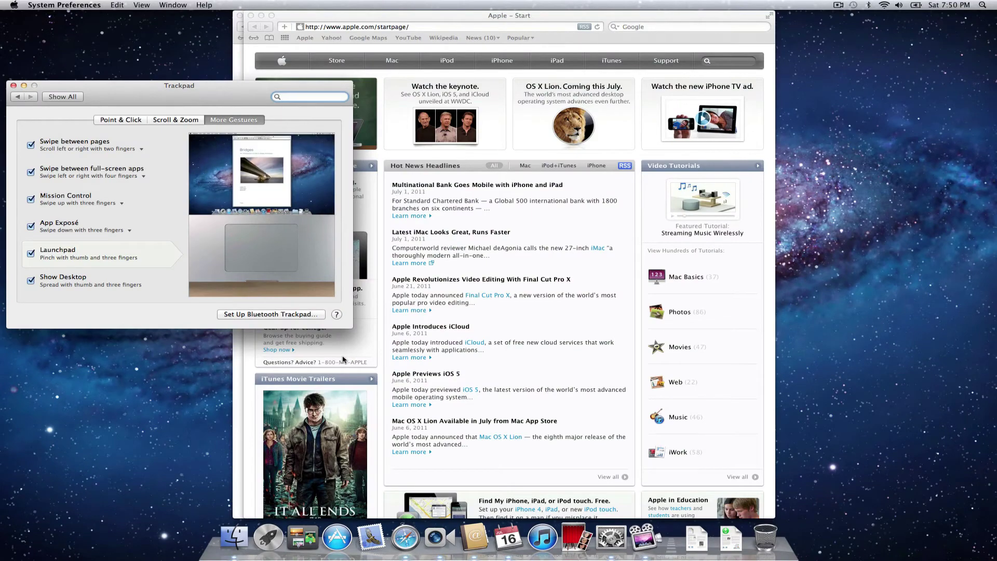
key(F4)
key(F4)
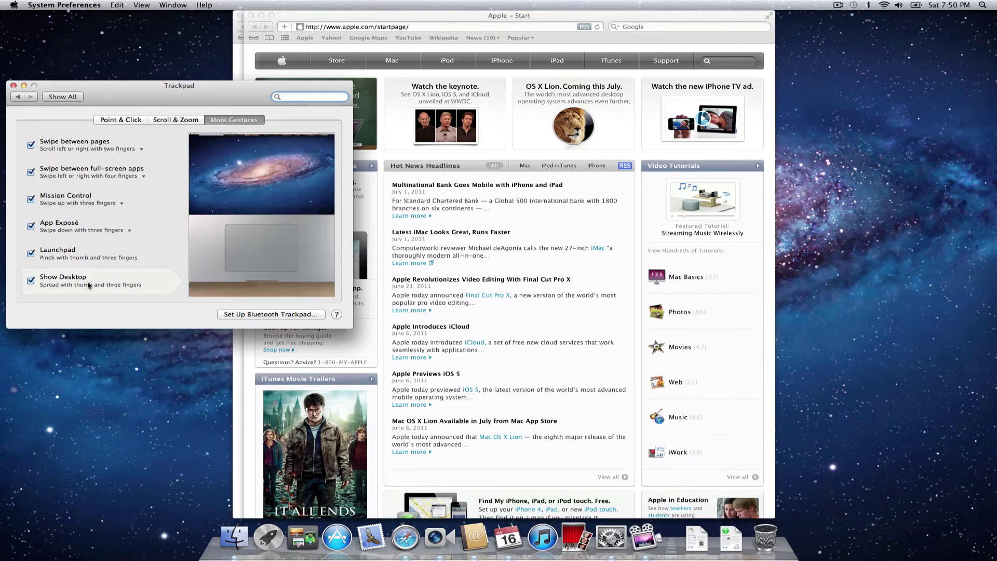
- Demonstrate Show Desktop by clearing the windows away and bringing them back, opening and closing Launchpad in between
key(F11)
key(F11)
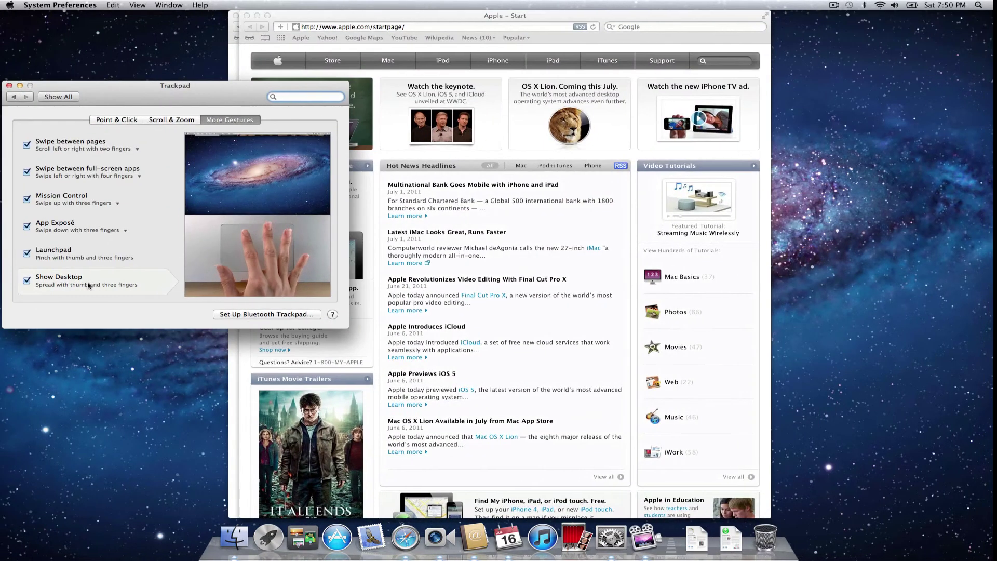
key(F4)
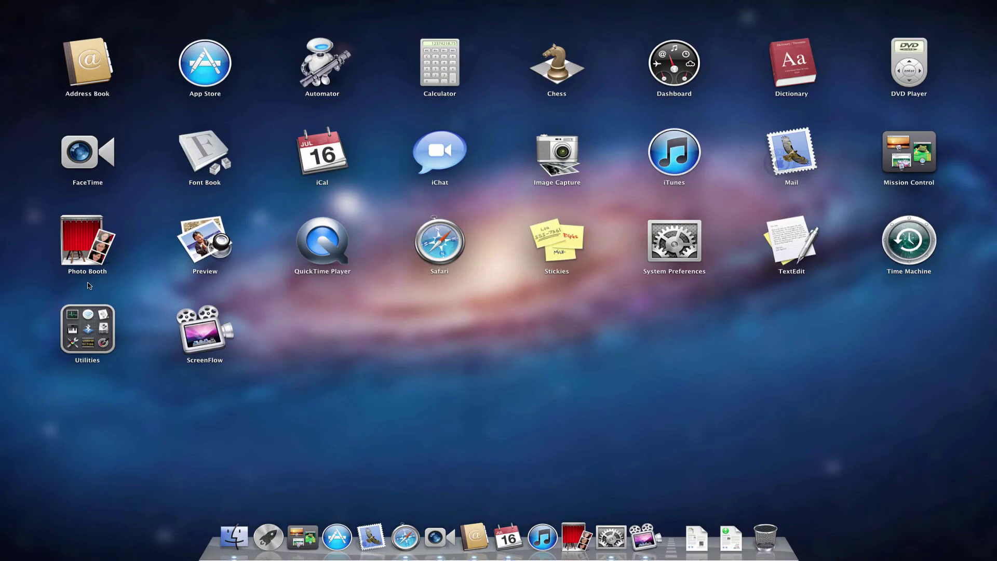
key(Escape)
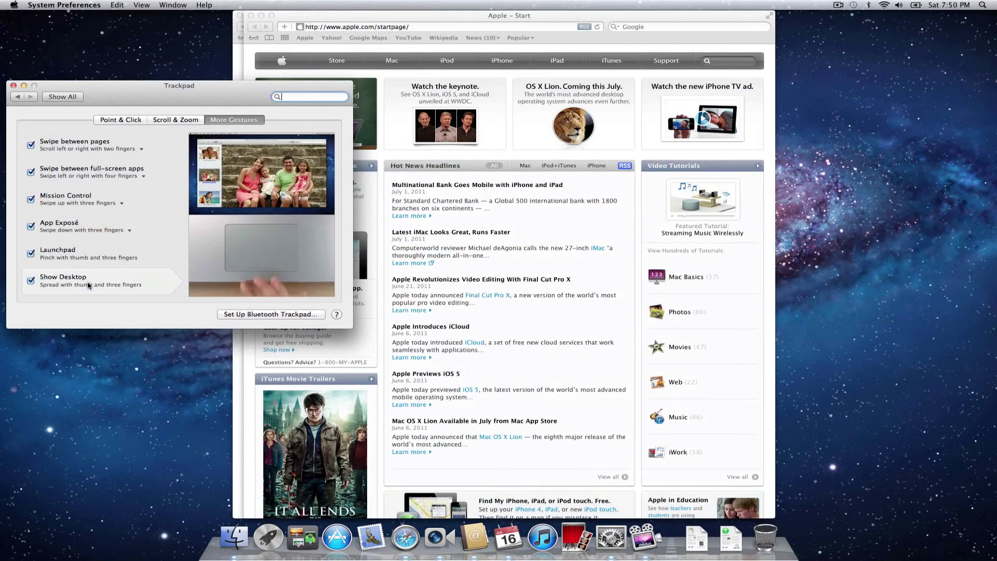
key(F11)
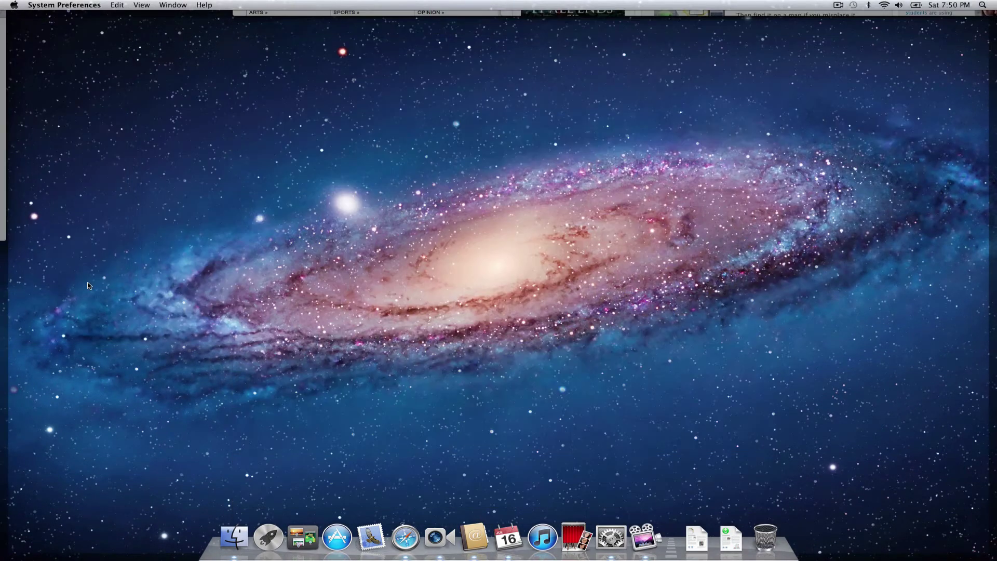
key(F11)
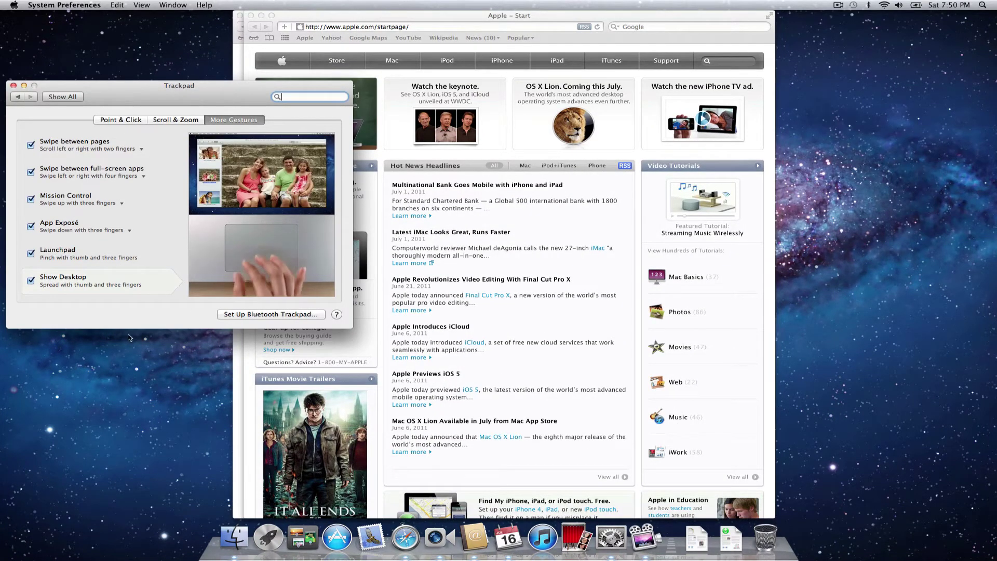
- Bring Safari's Apple Start window to the front and slide through the desktop spaces to the Dashboard, ending on Desktop 1
click(556, 414)
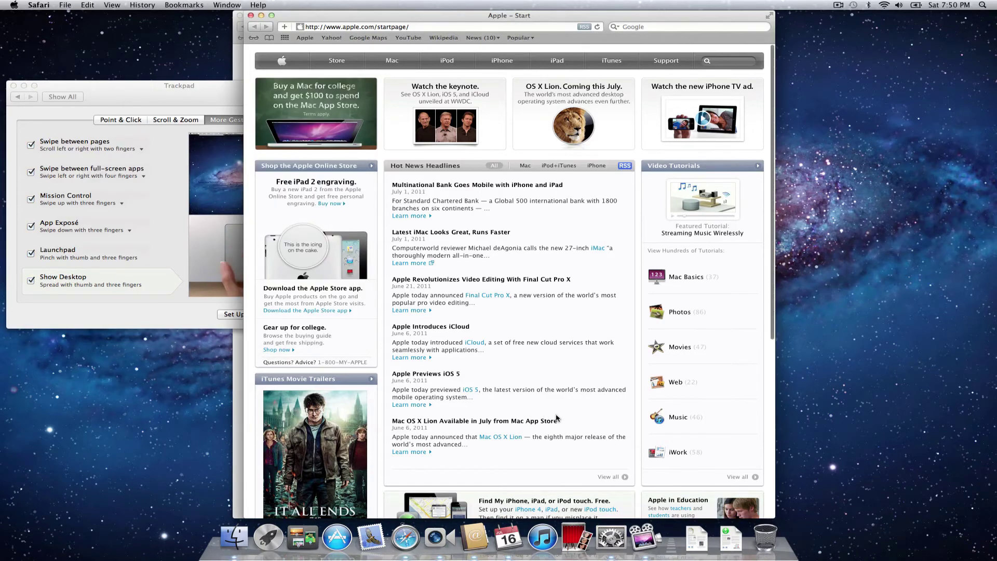
key(ctrl+Right)
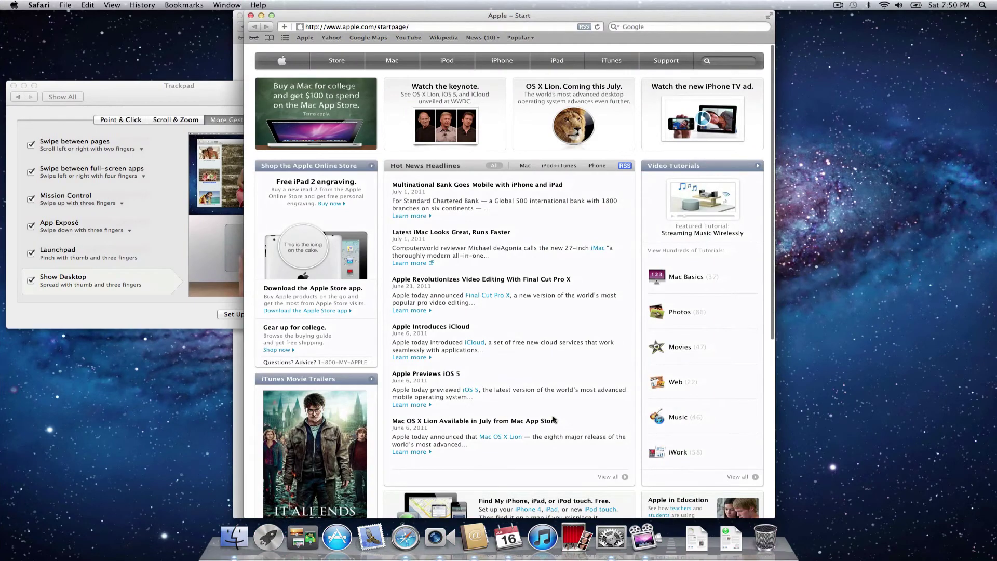
key(ctrl+Left)
key(ctrl+Left)
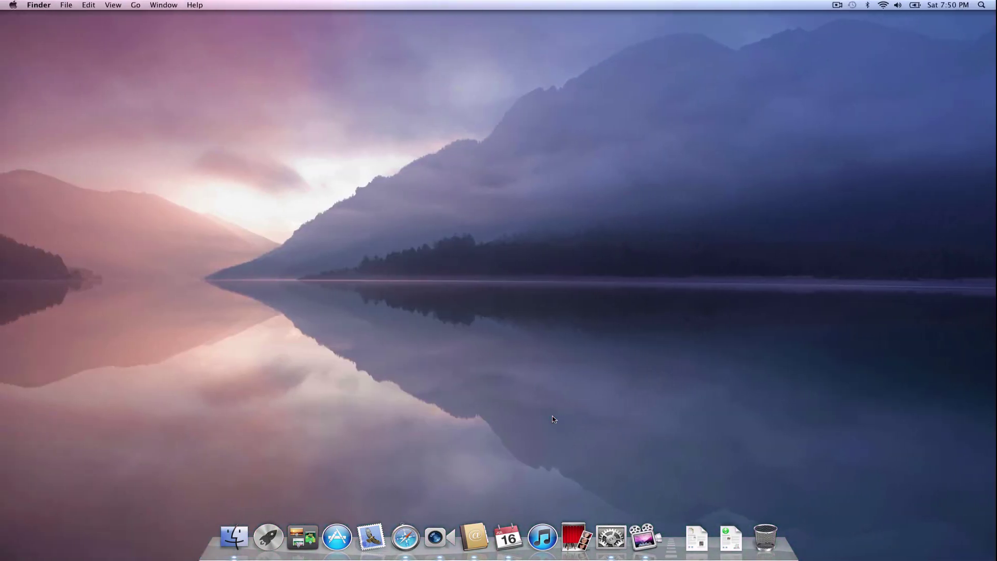
key(ctrl+Left)
key(ctrl+Left)
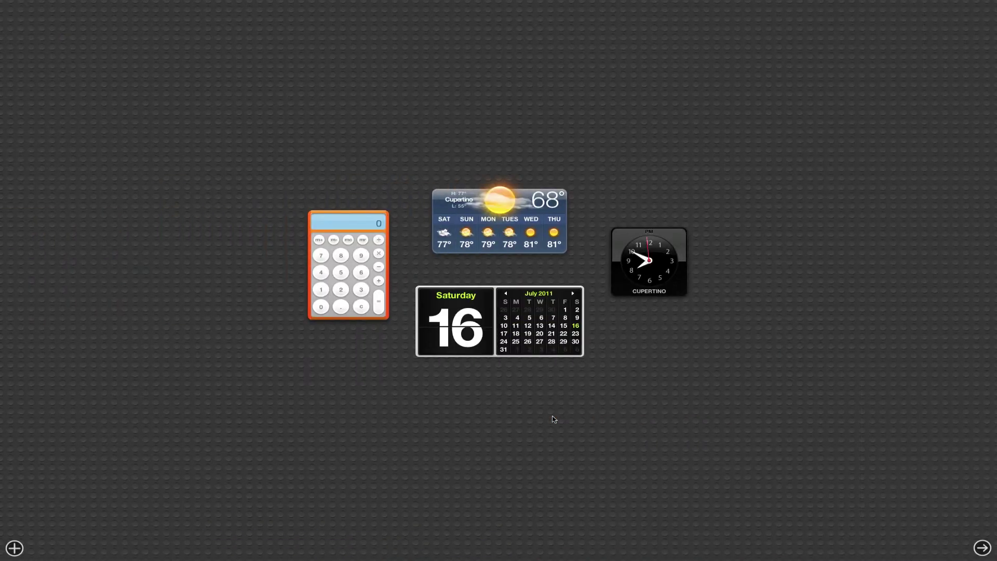
key(ctrl+Right)
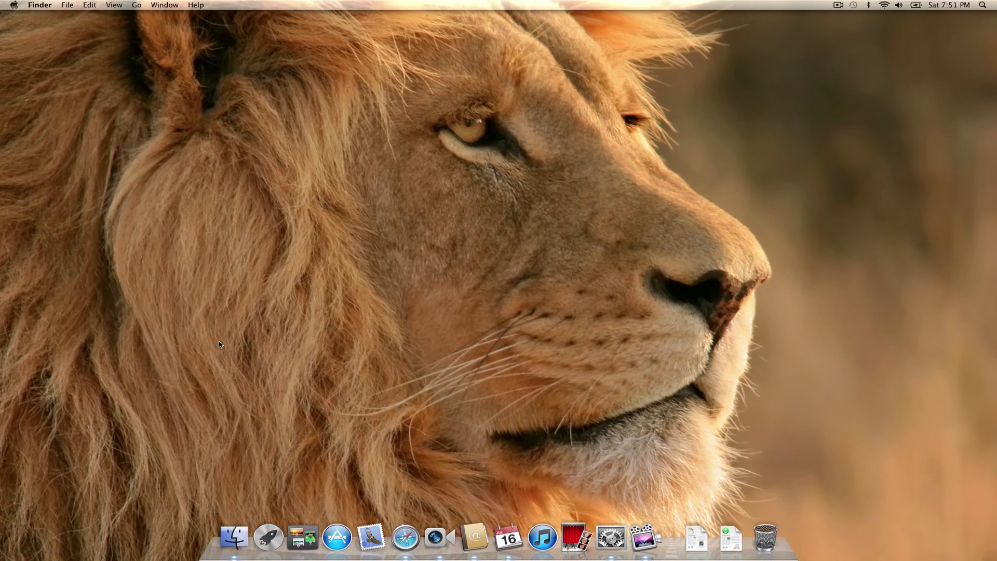
- Show and dismiss Launchpad on Desktop 1, and switch to Desktop 2 through Mission Control
key(F4)
key(F4)
key(F3)
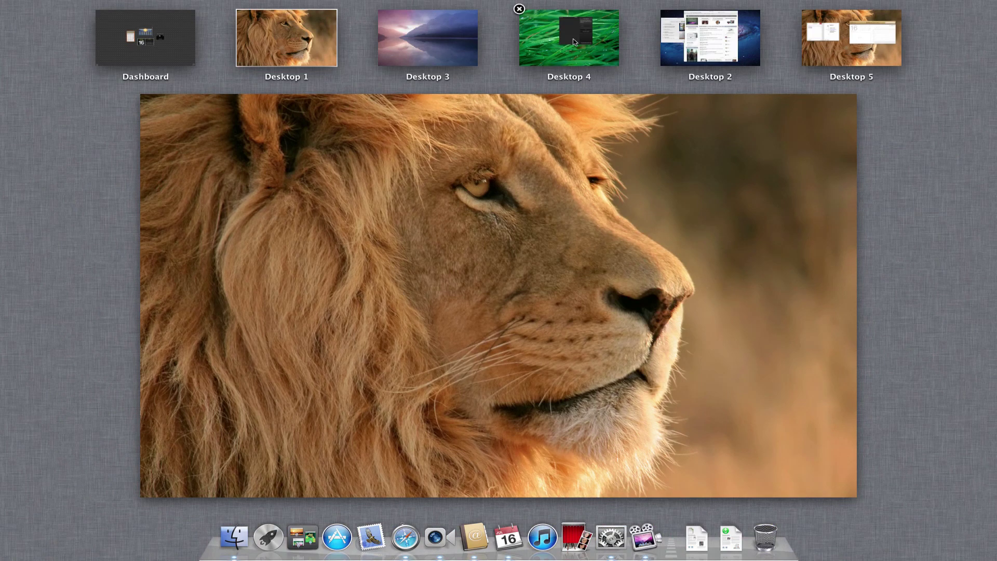
click(732, 65)
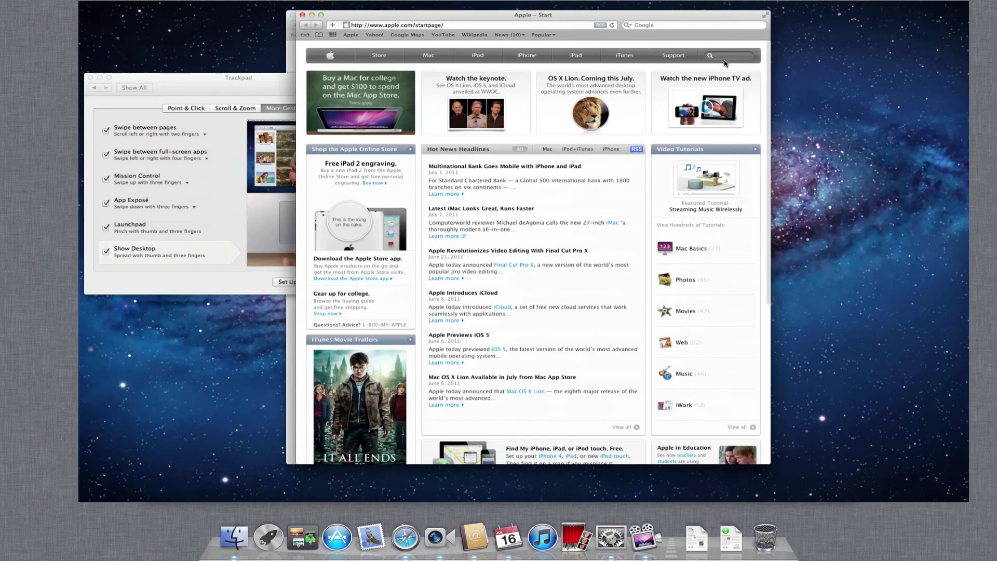